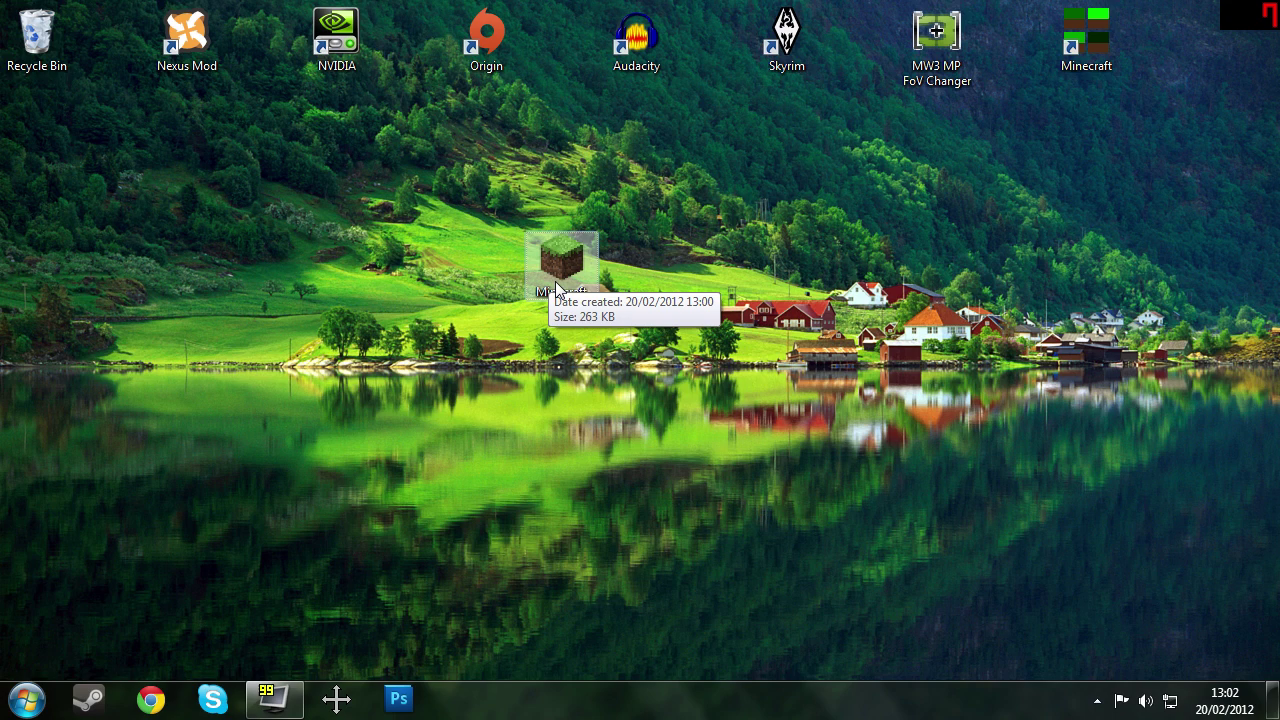
Step: Launch Minecraft from the desktop, enter the account password and log in so the game updates
drag(557, 290, 405, 402)
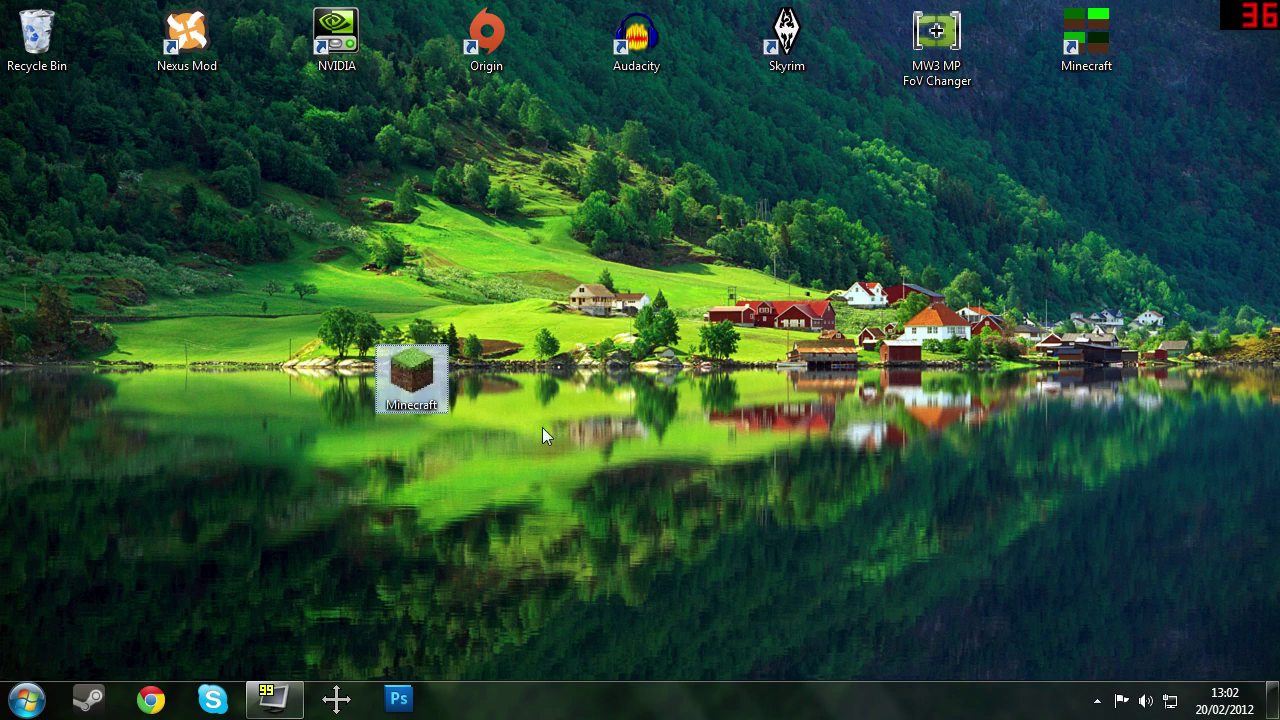
double_click(412, 399)
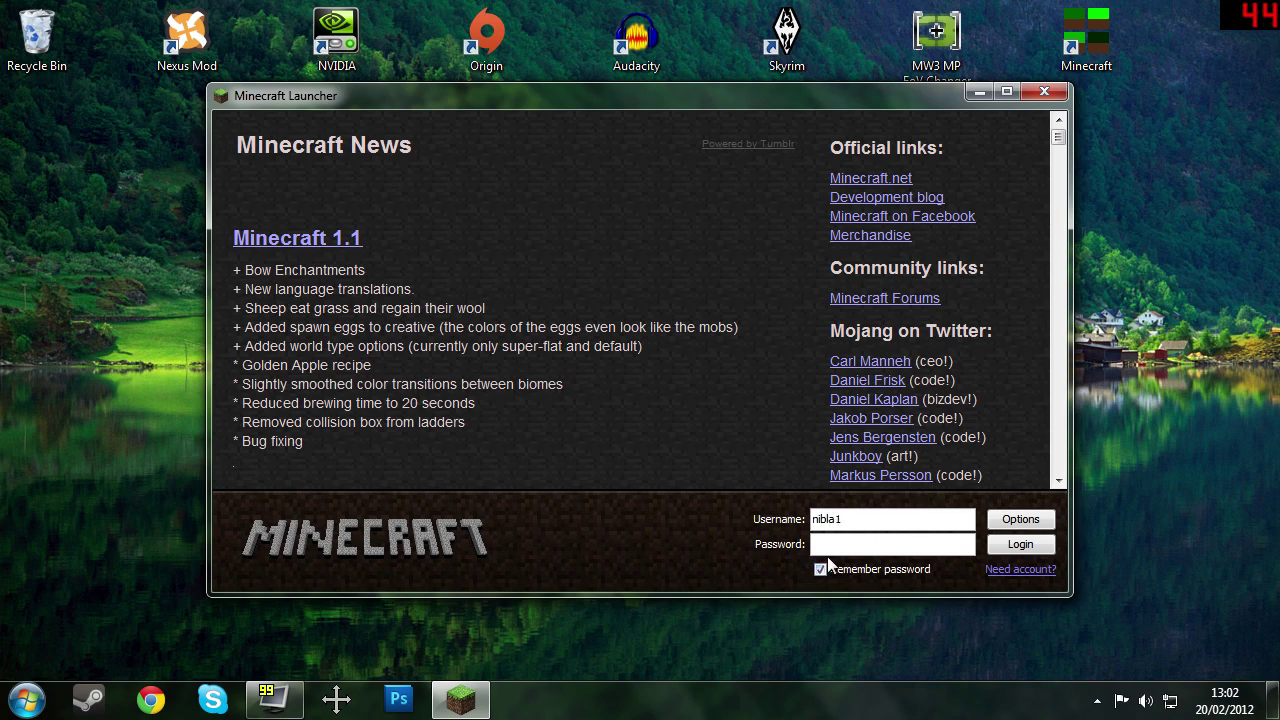
text(*********)
click(1019, 546)
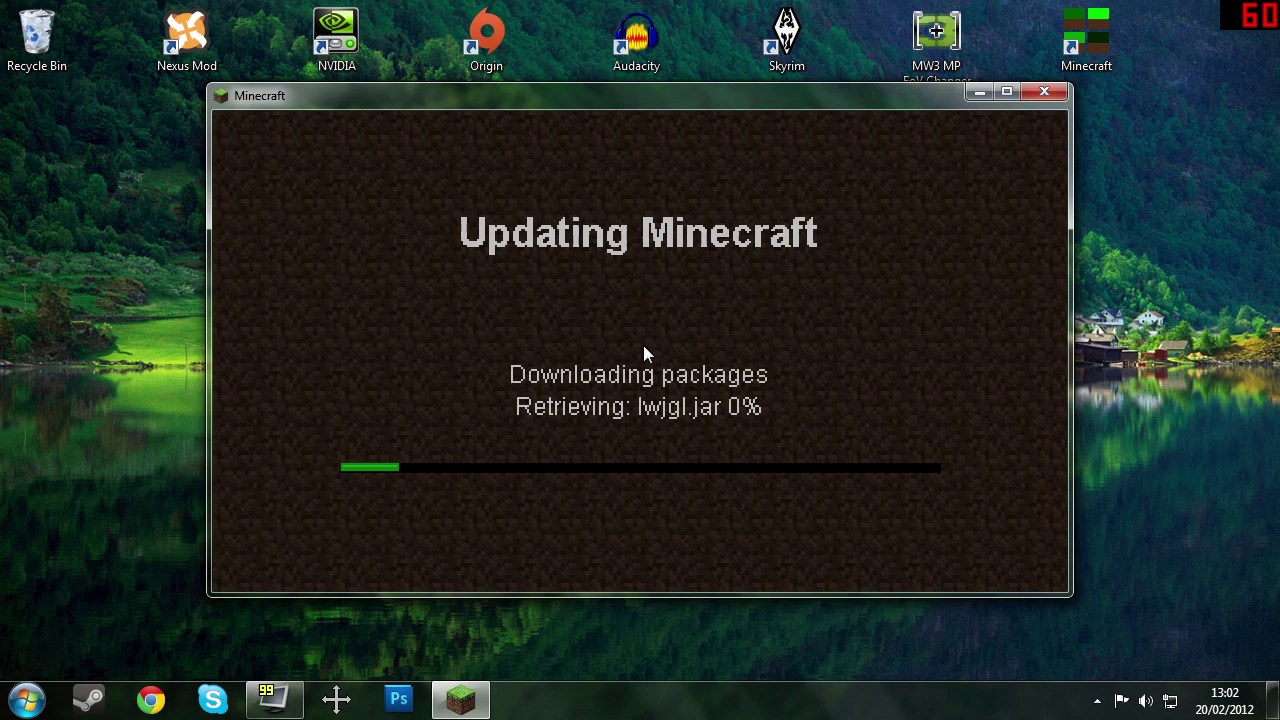
Step: Switch to Chrome and search Google for "minecraft amco mod pack"
click(160, 702)
drag(459, 102, 560, 12)
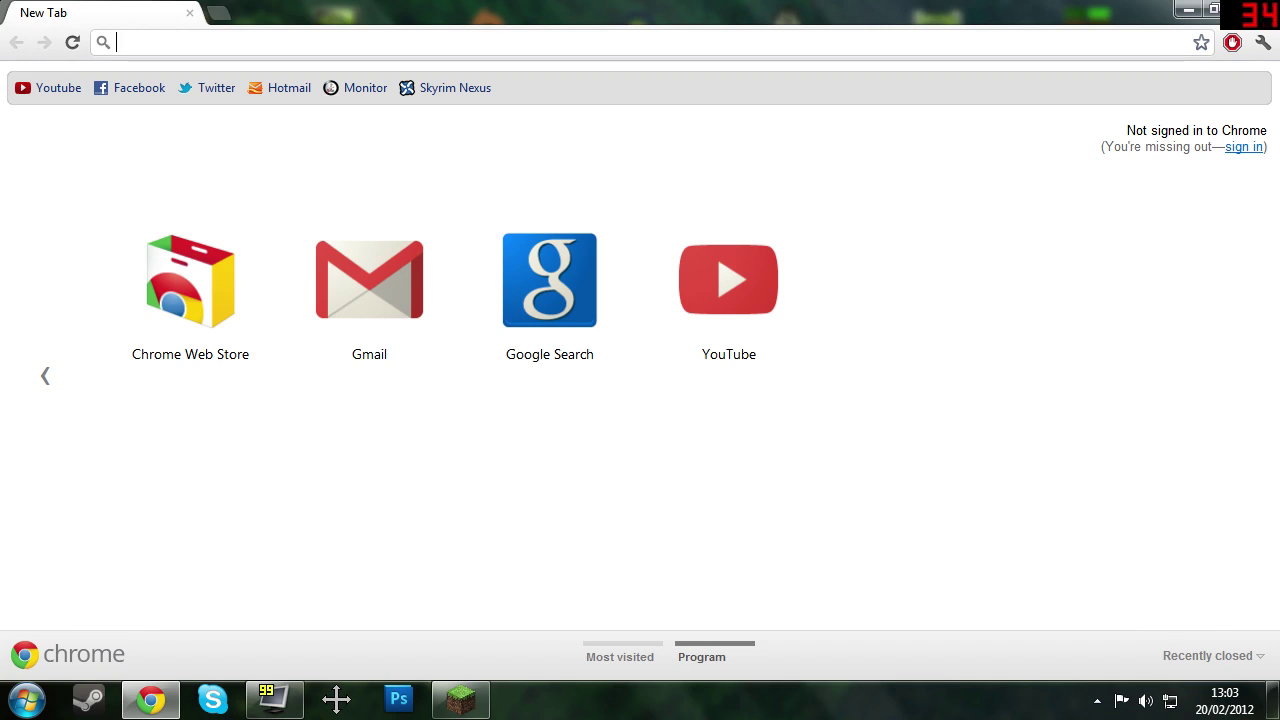
text(m)
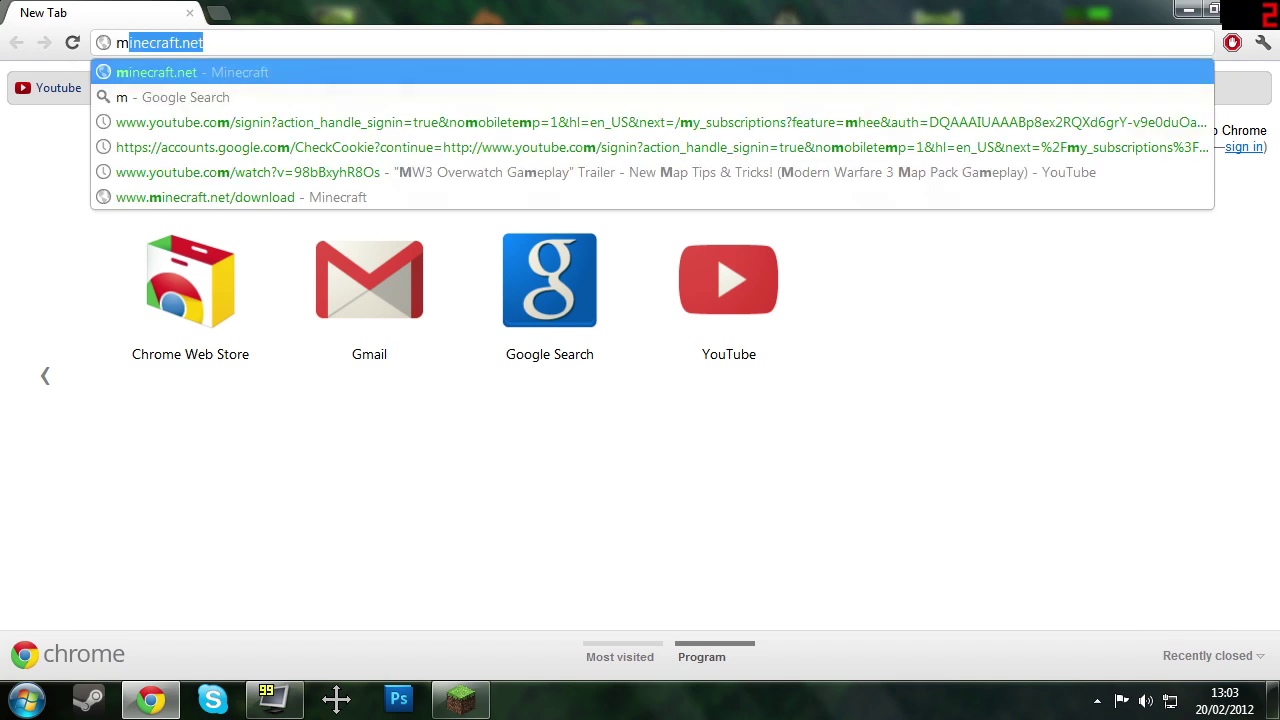
text(inecraft amco modpack)
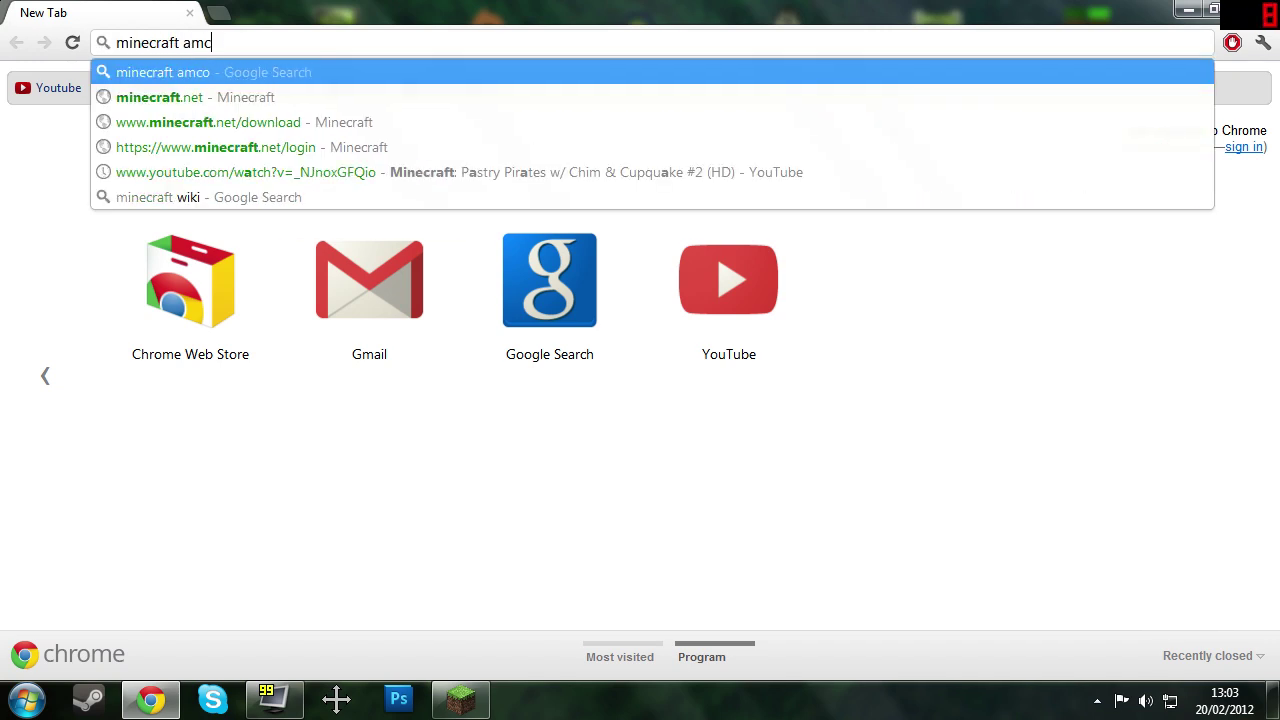
key(Return)
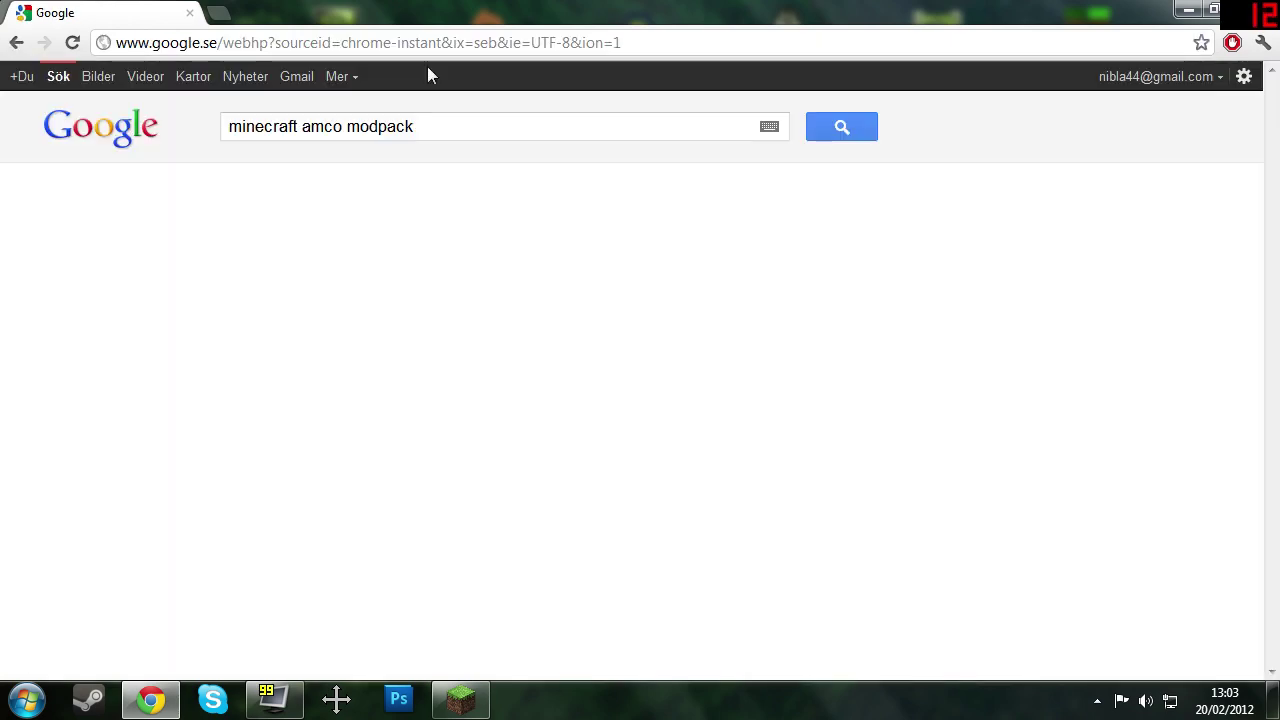
click(428, 258)
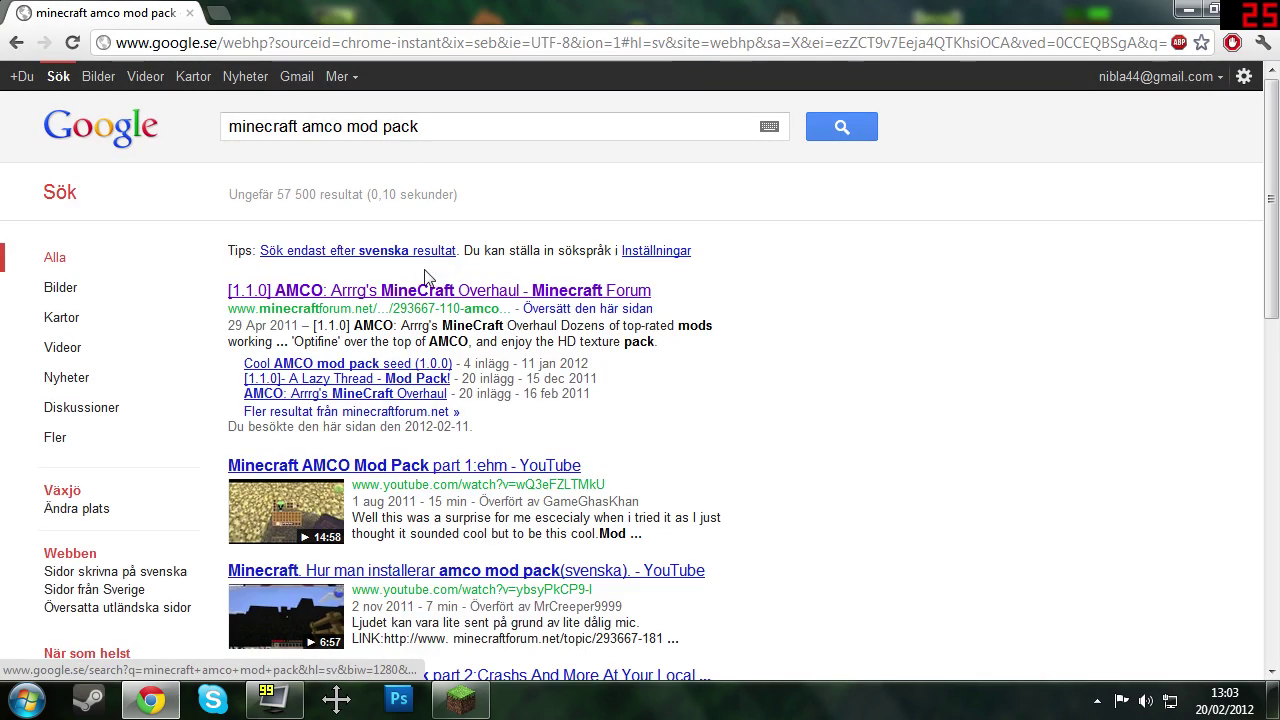
Step: Open the "AMCO: Arrrg's MineCraft Overhaul" forum topic and start the AMCO 1.1.0 Revision 3a download
click(432, 290)
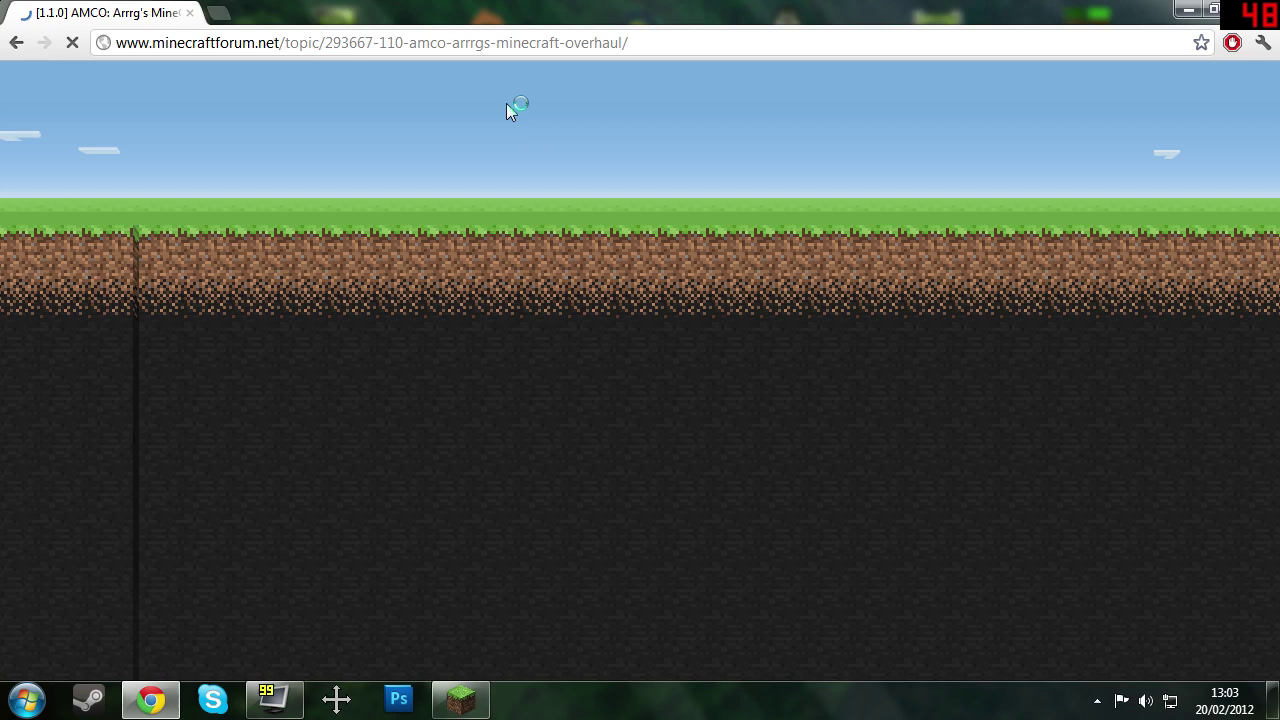
scroll(600, 280, down, 2)
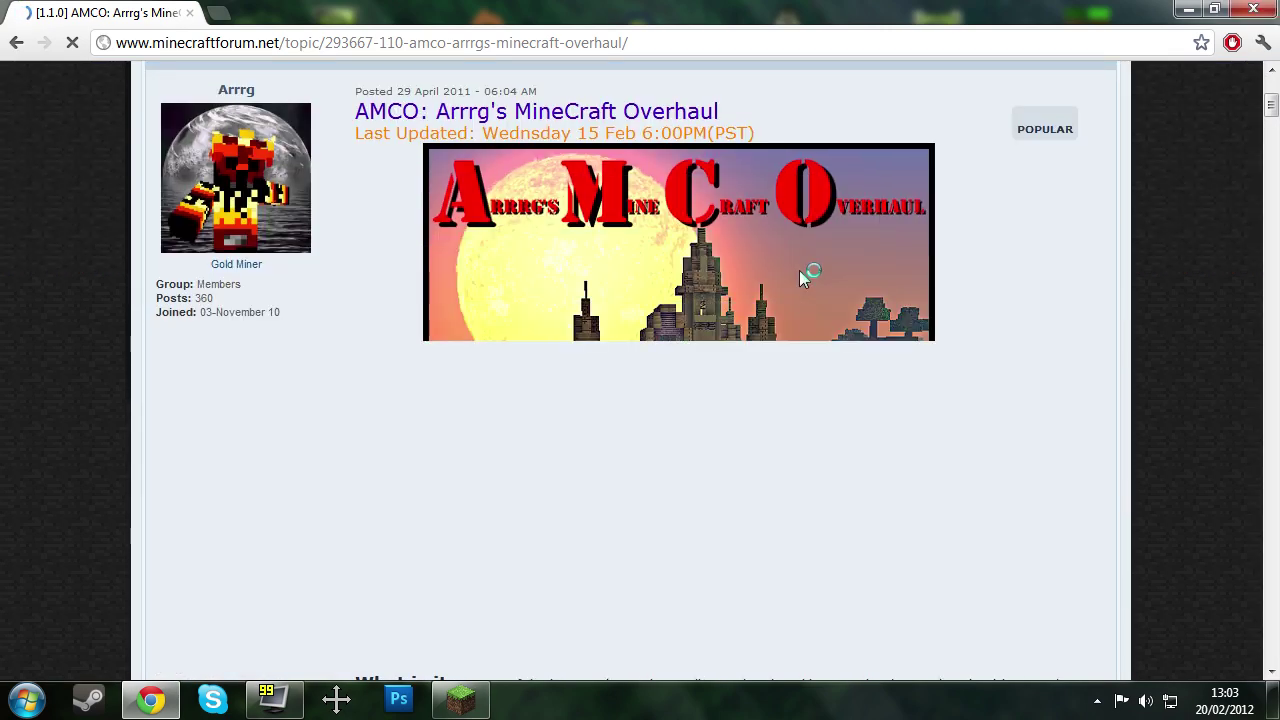
scroll(799, 270, down, 2)
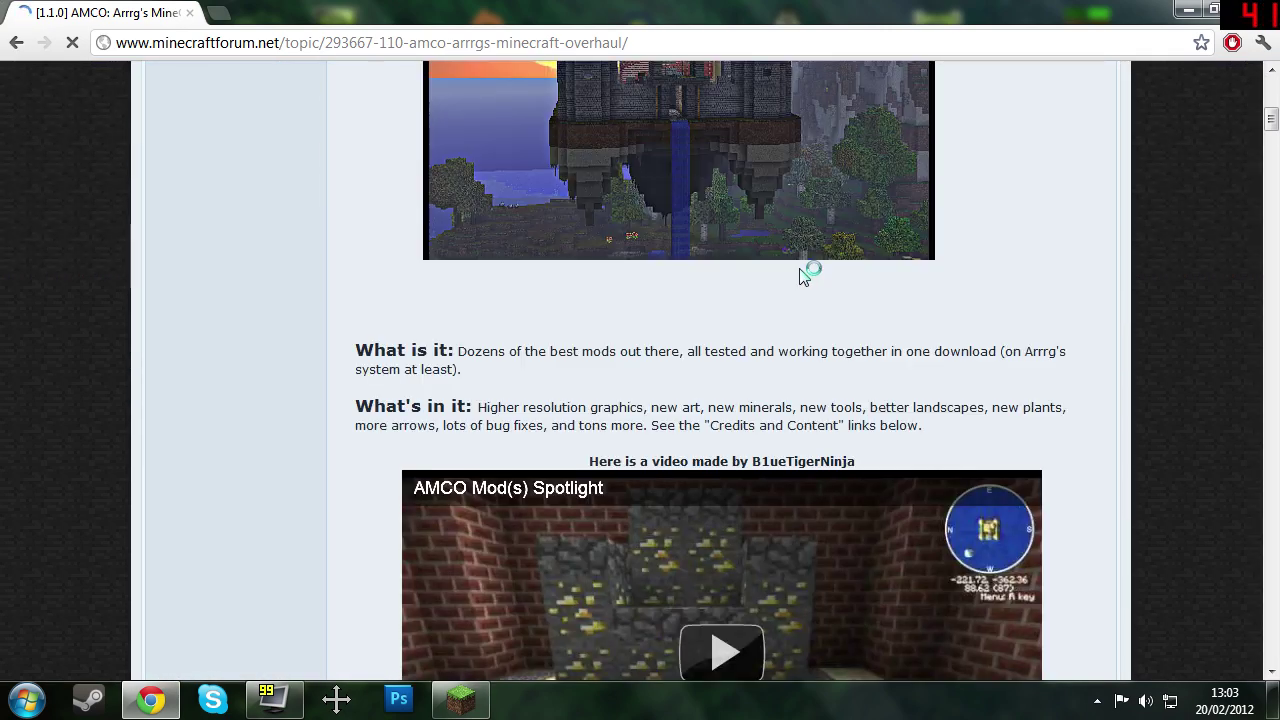
scroll(799, 275, down, 15)
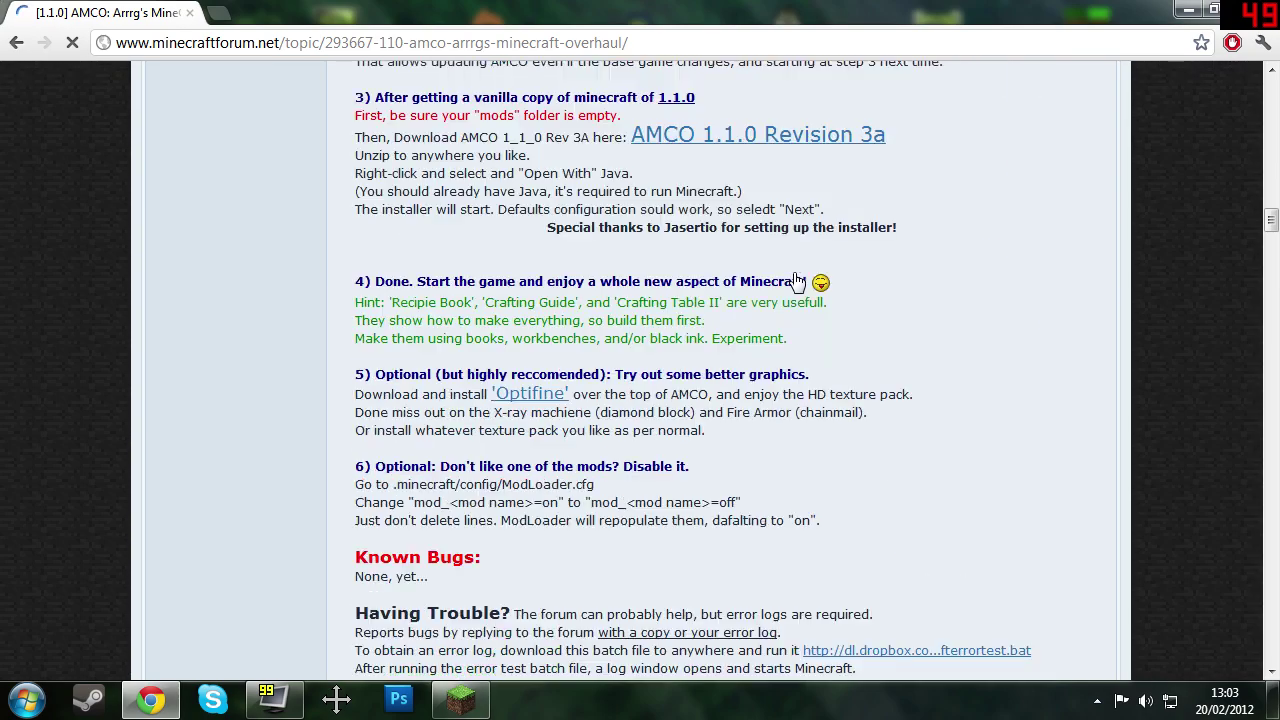
scroll(795, 340, down, 20)
scroll(795, 340, up, 6)
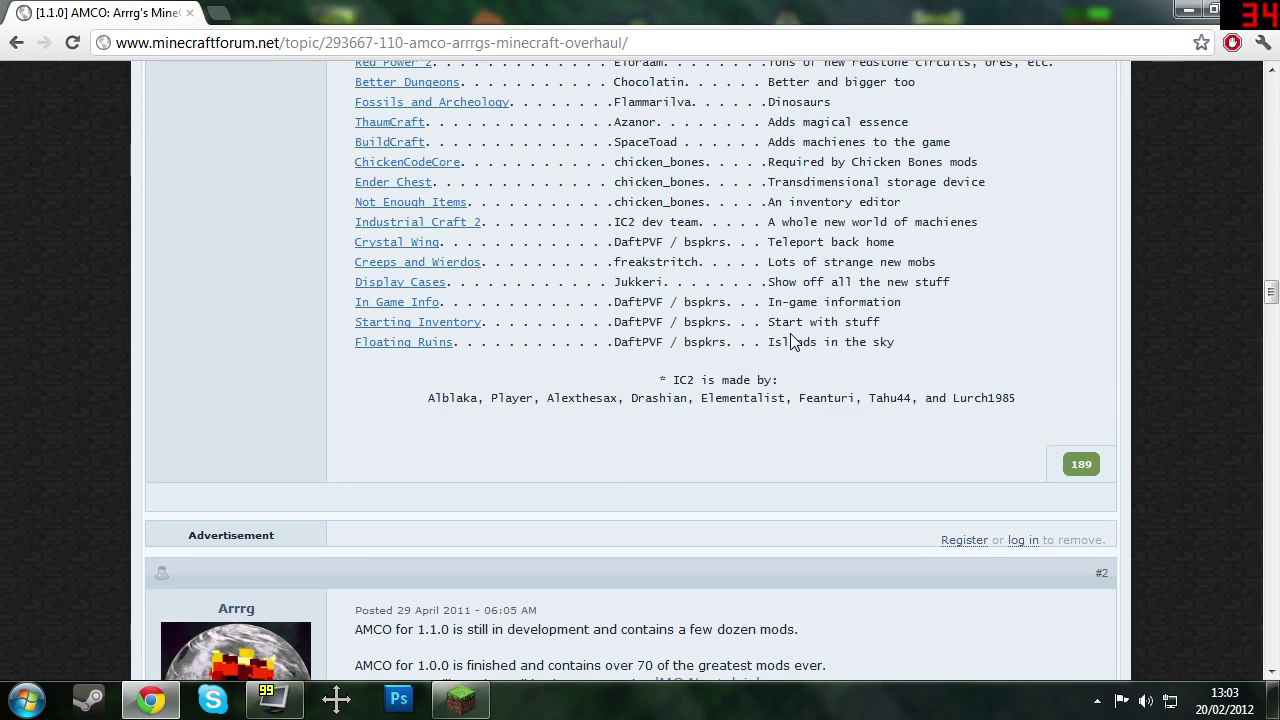
scroll(795, 342, up, 10)
scroll(724, 410, up, 5)
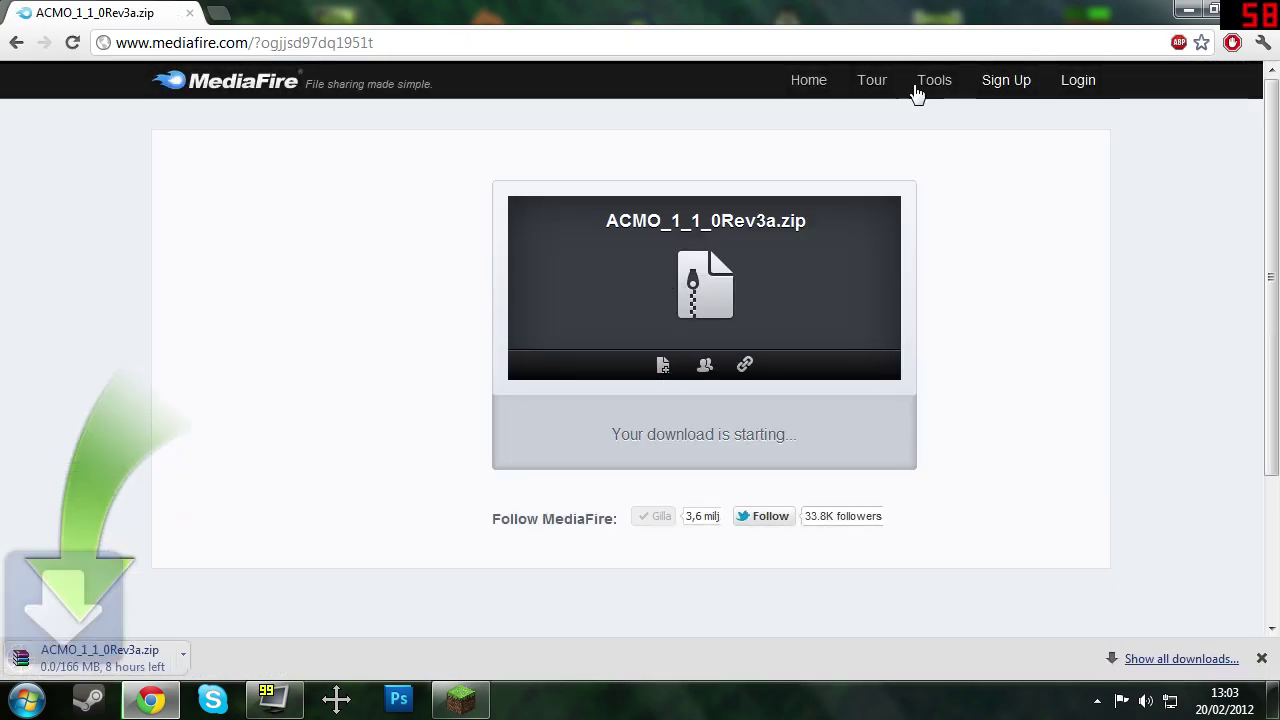
Step: Shrink the browser window and bring the Minecraft window to the front
double_click(830, 8)
drag(830, 8, 824, 29)
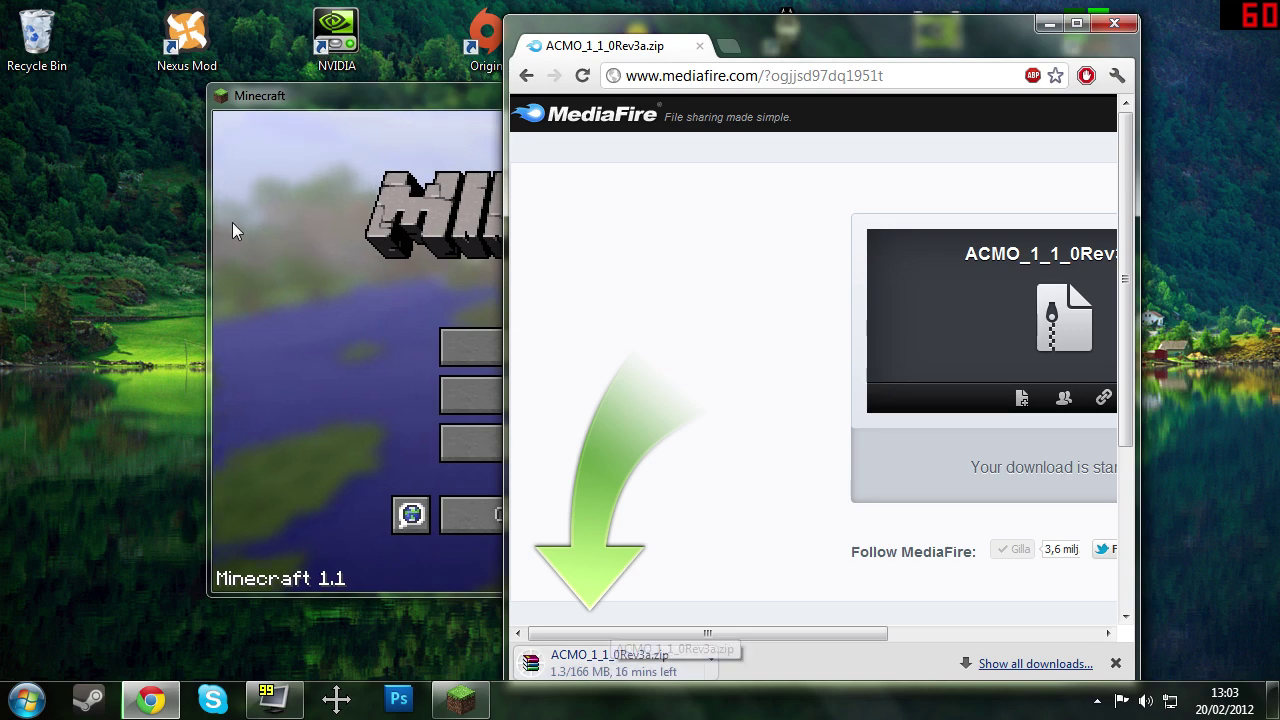
click(325, 100)
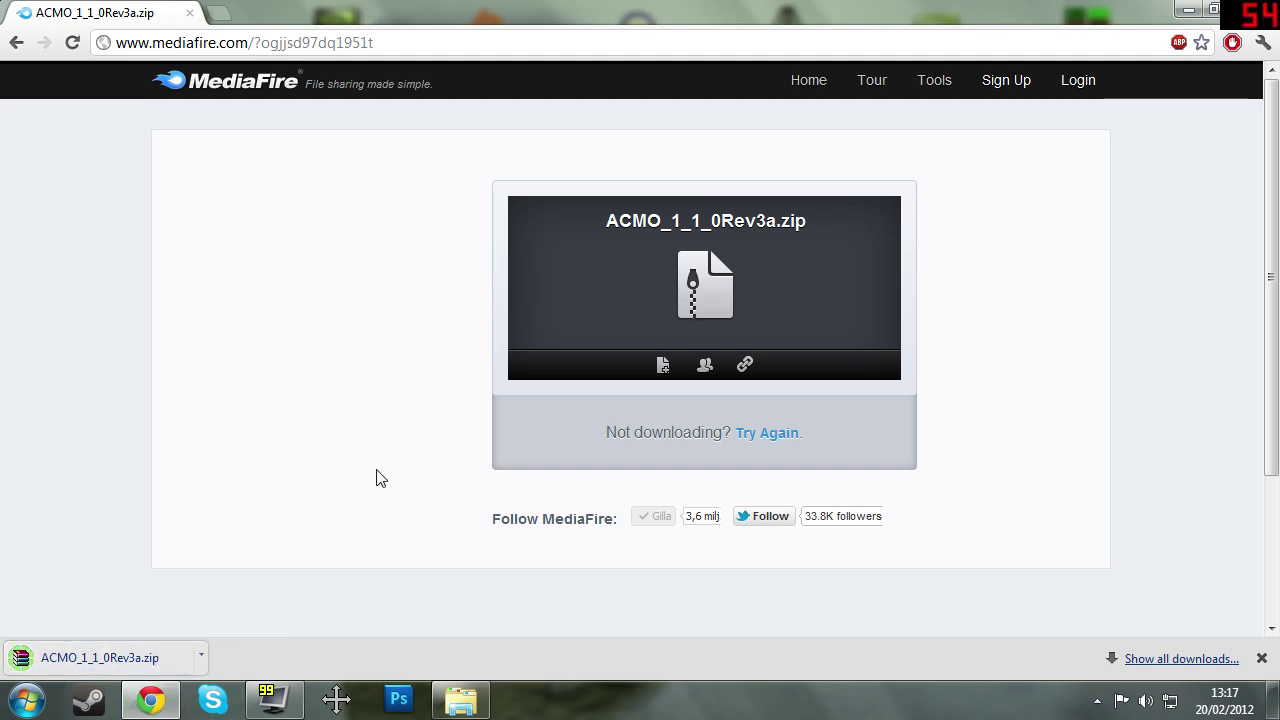
Step: Put the downloaded ACMO_1_1_0Rev3a.zip on the desktop beside Minecraft and close the browser
double_click(765, 10)
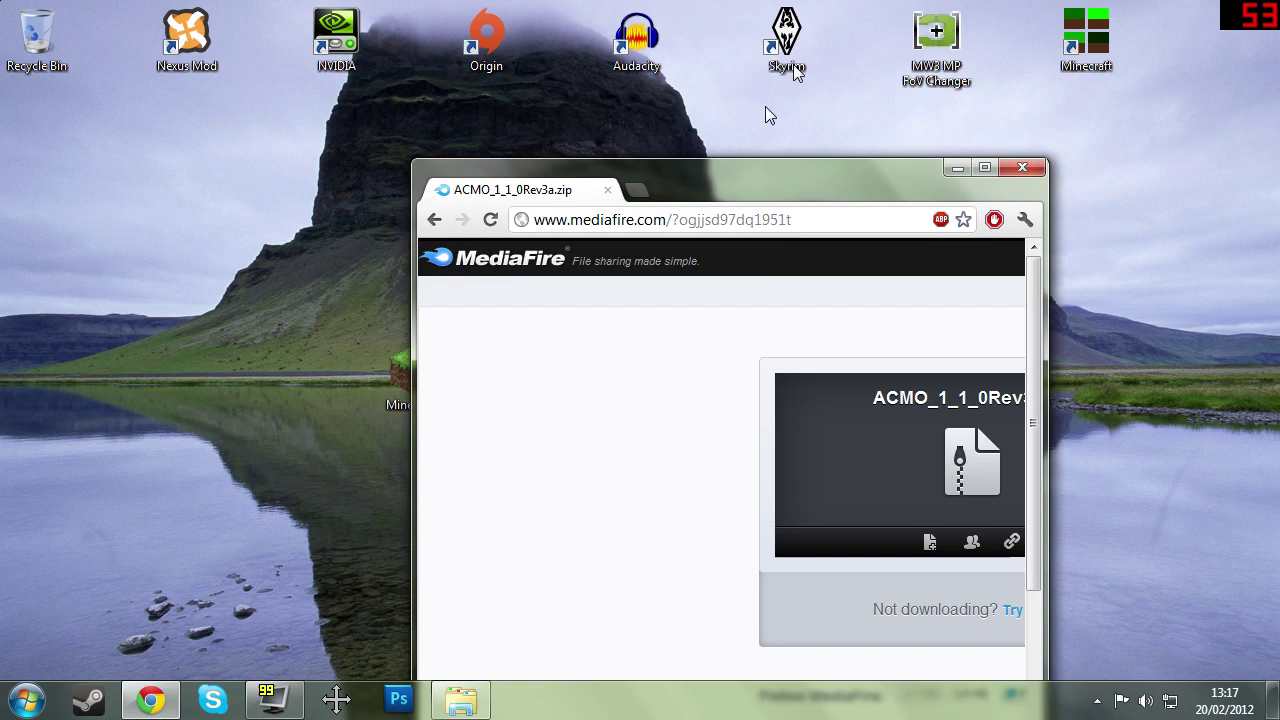
drag(600, 681, 262, 280)
click(1100, 42)
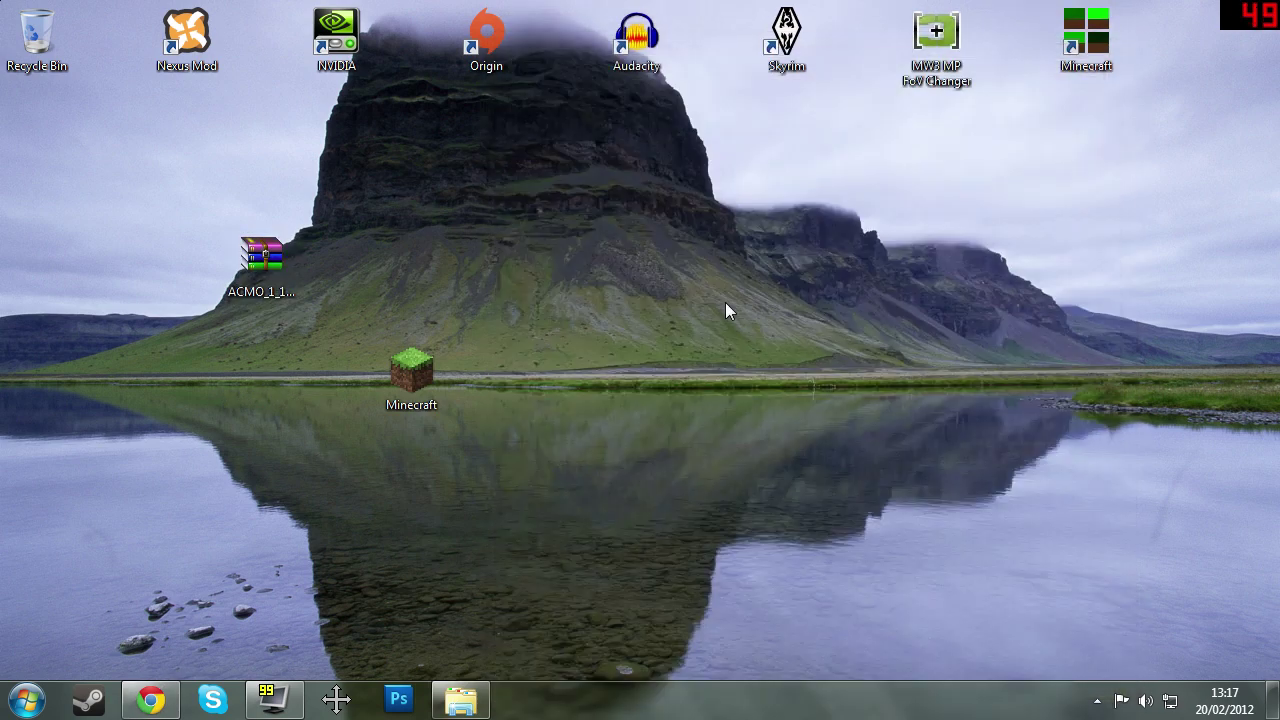
drag(526, 335, 504, 389)
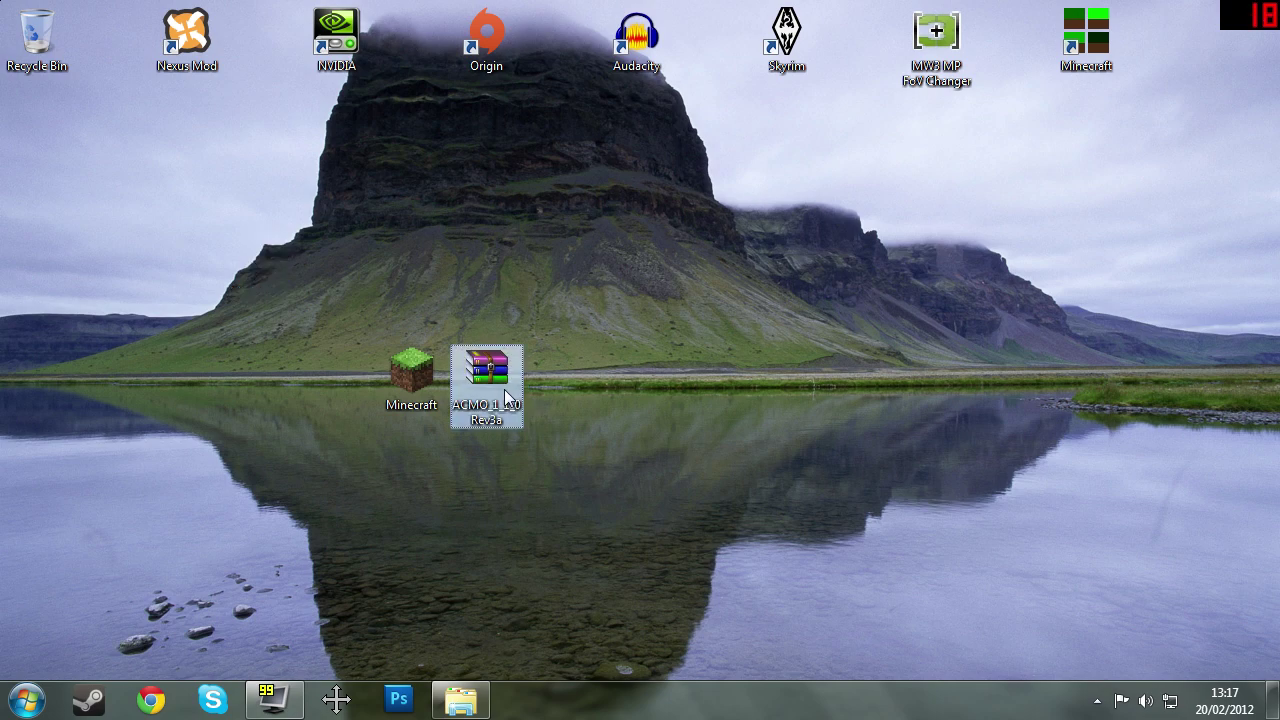
Step: Extract config, mods and AMCO Installer.jar from ACMO_1_1_0Rev3a.zip to the desktop and close the archive
double_click(504, 389)
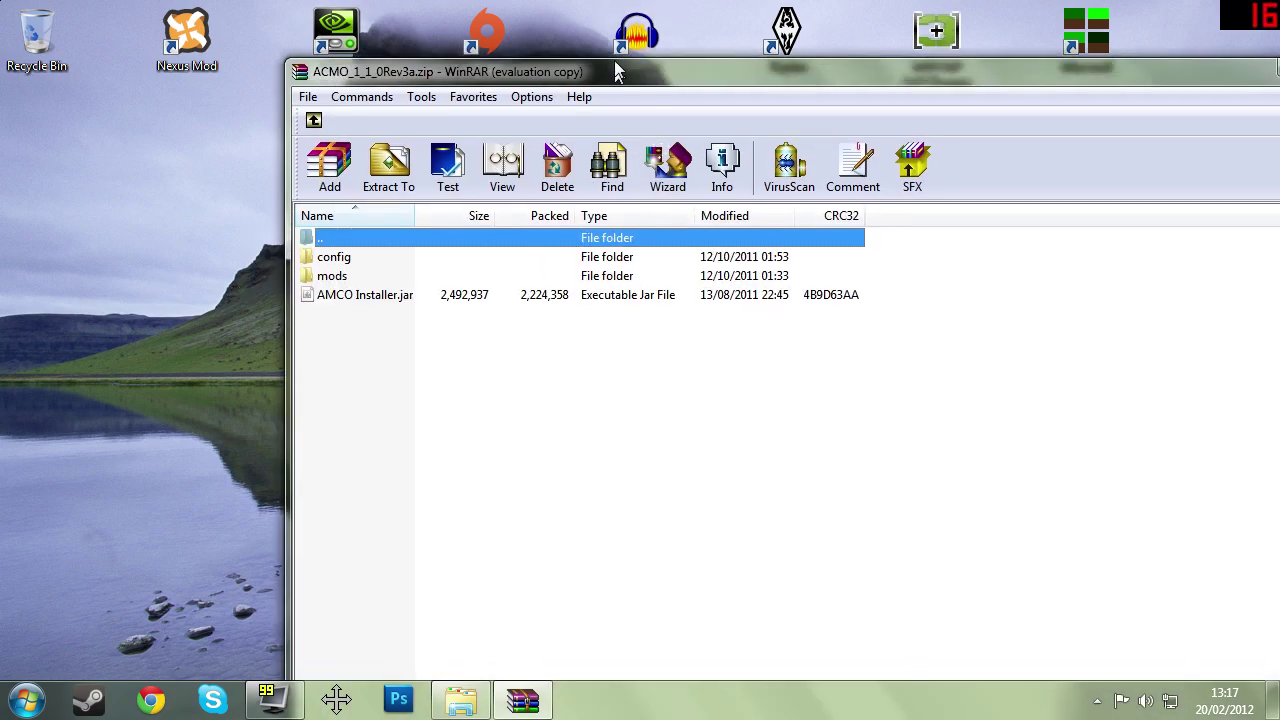
click(980, 319)
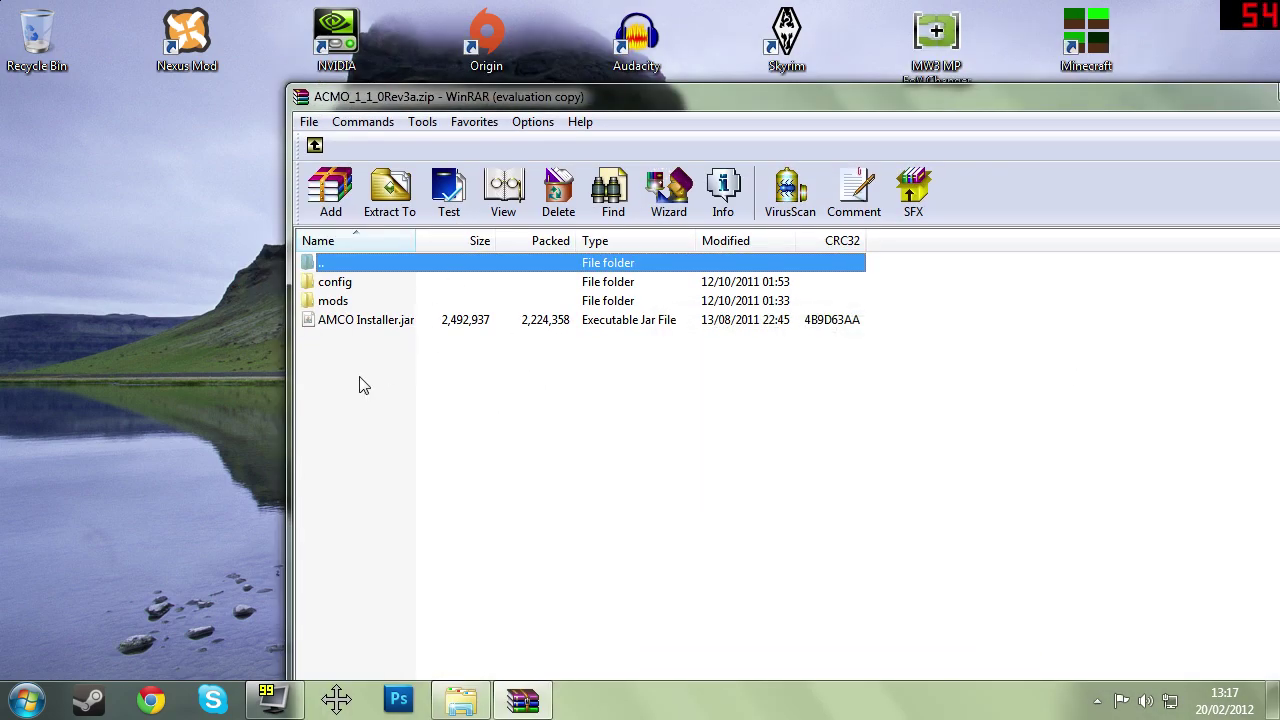
drag(357, 386, 163, 297)
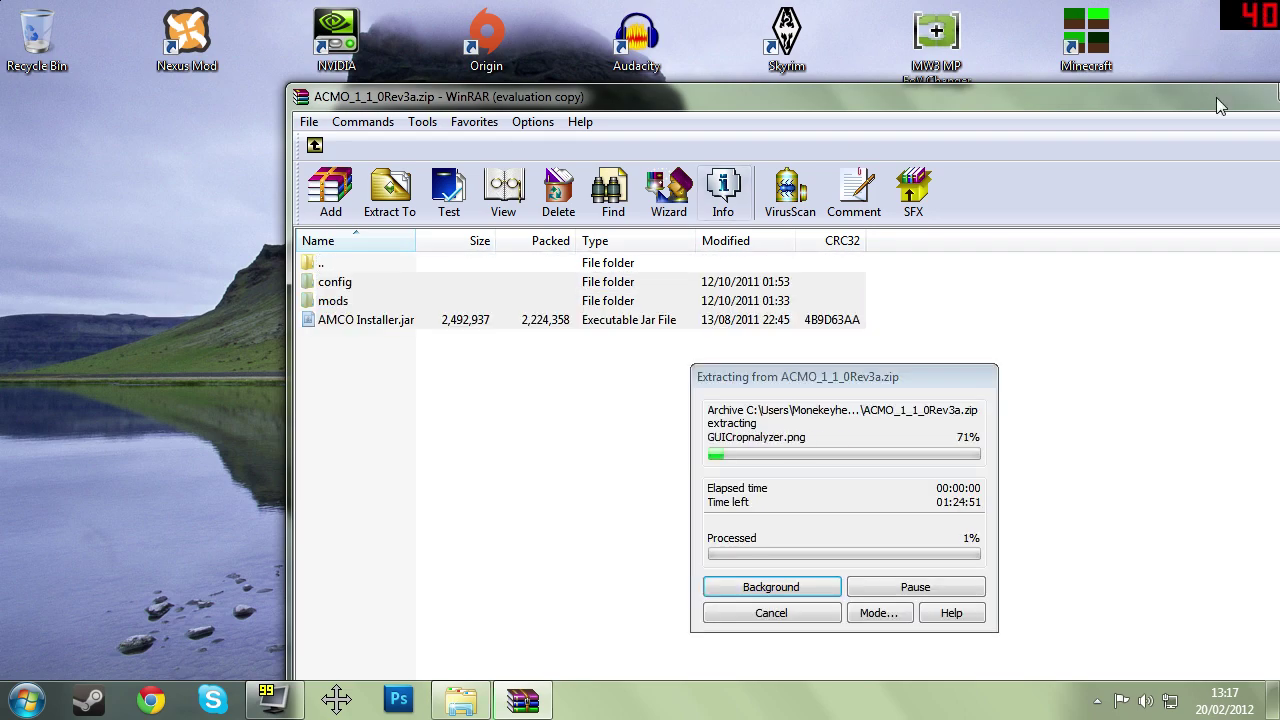
drag(1158, 100, 1010, 108)
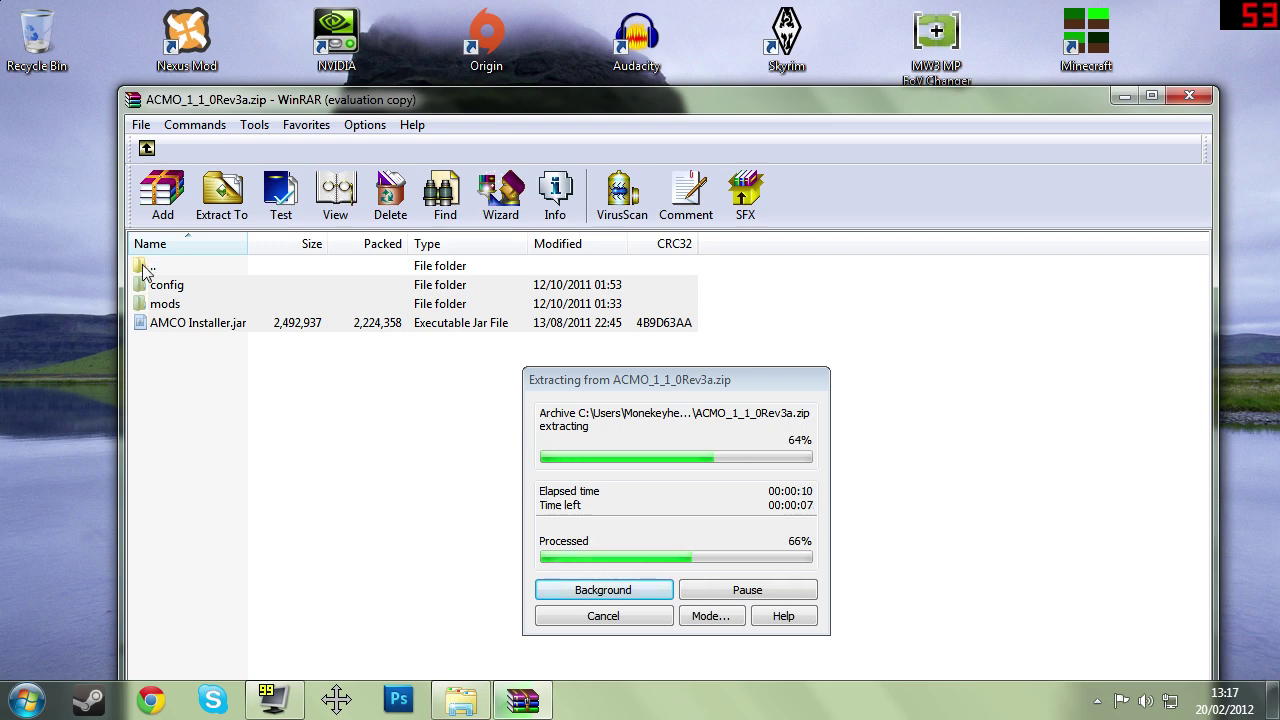
click(1189, 95)
click(466, 434)
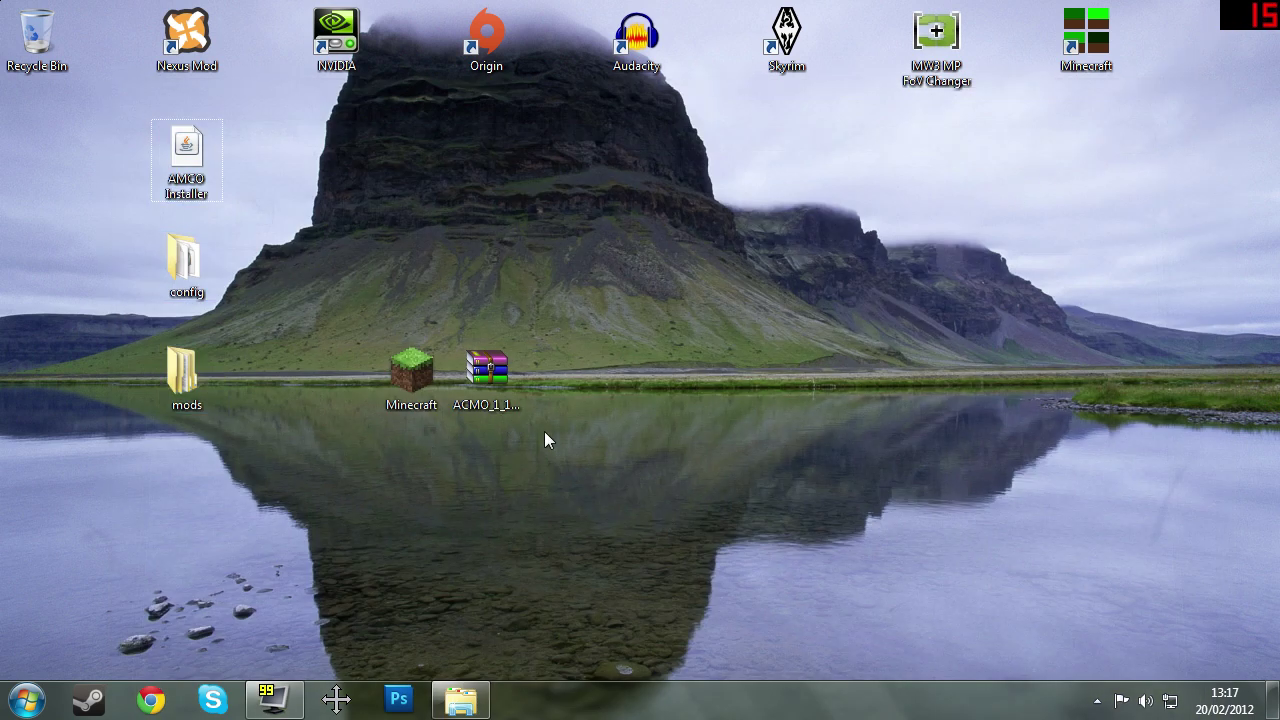
Step: Delete the ACMO_1_1_0Rev3a archive from the desktop
drag(544, 431, 495, 238)
key(Delete)
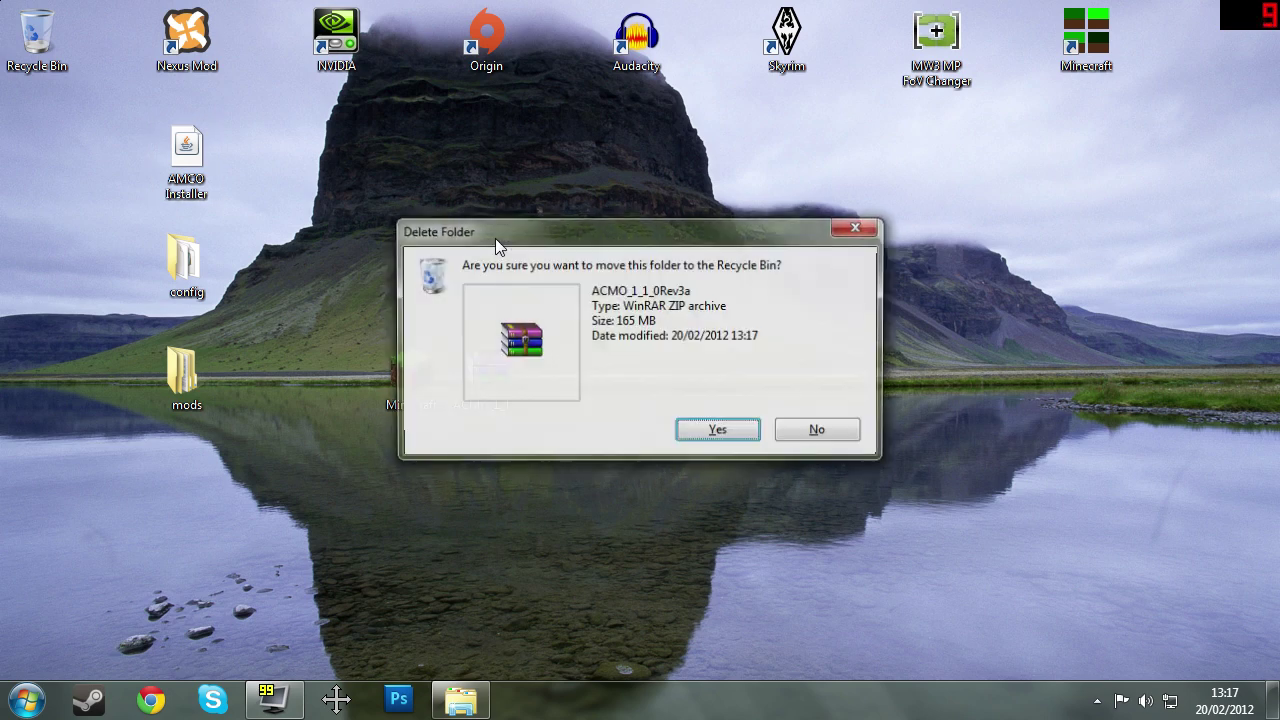
click(716, 432)
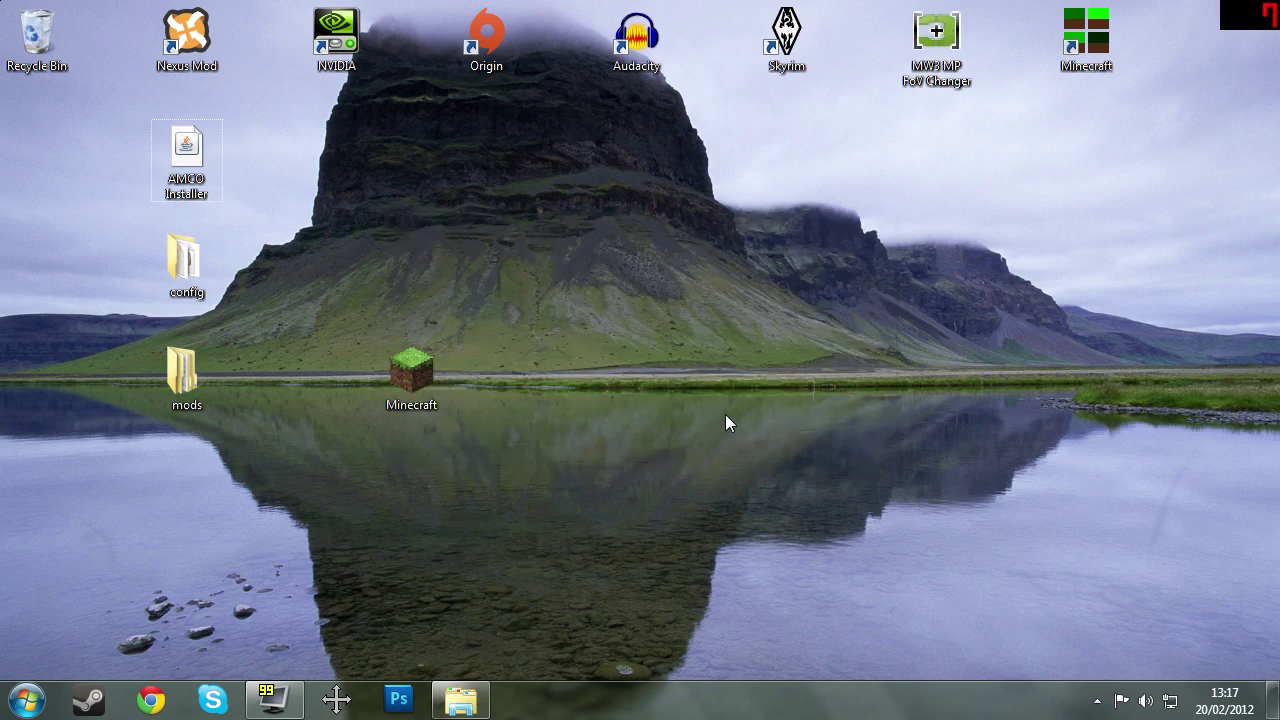
Step: Arrange the config folder and AMCO Installer on either side of the mods folder, in line with Minecraft
drag(192, 167, 244, 199)
drag(284, 355, 284, 357)
drag(186, 262, 107, 378)
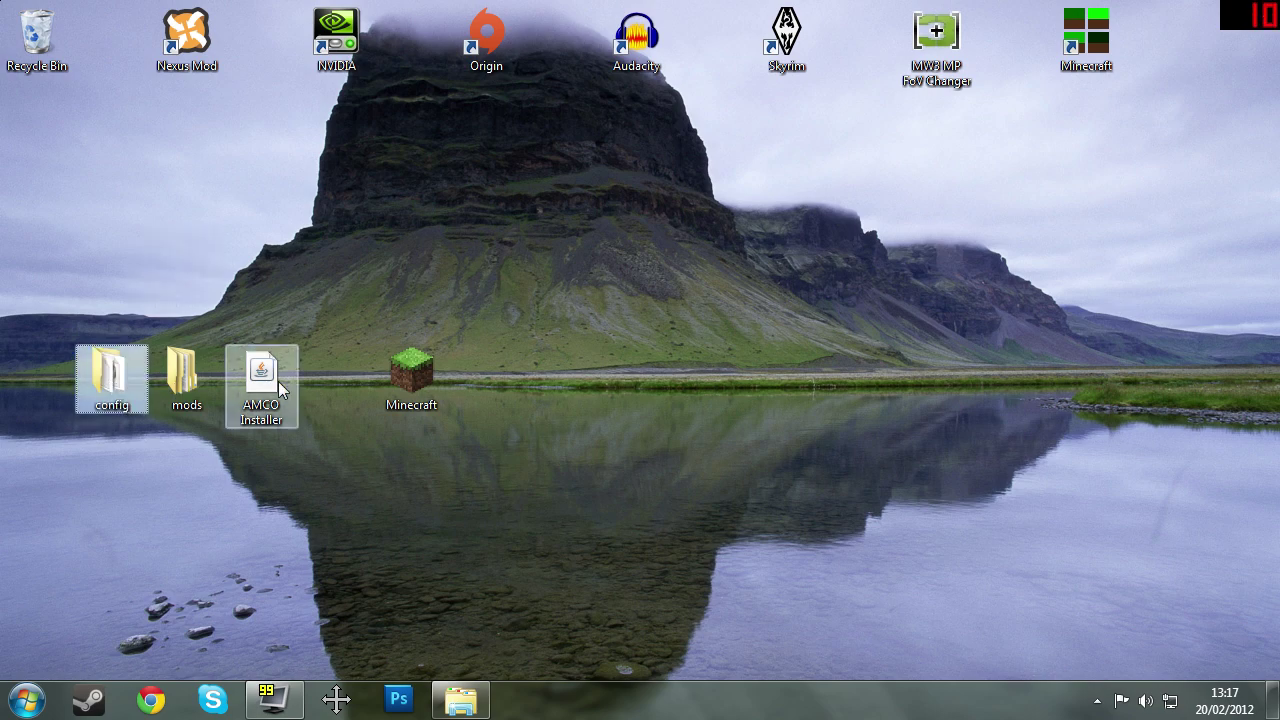
Step: Run AMCO Installer and open the selection of the target Minecraft folder
double_click(281, 389)
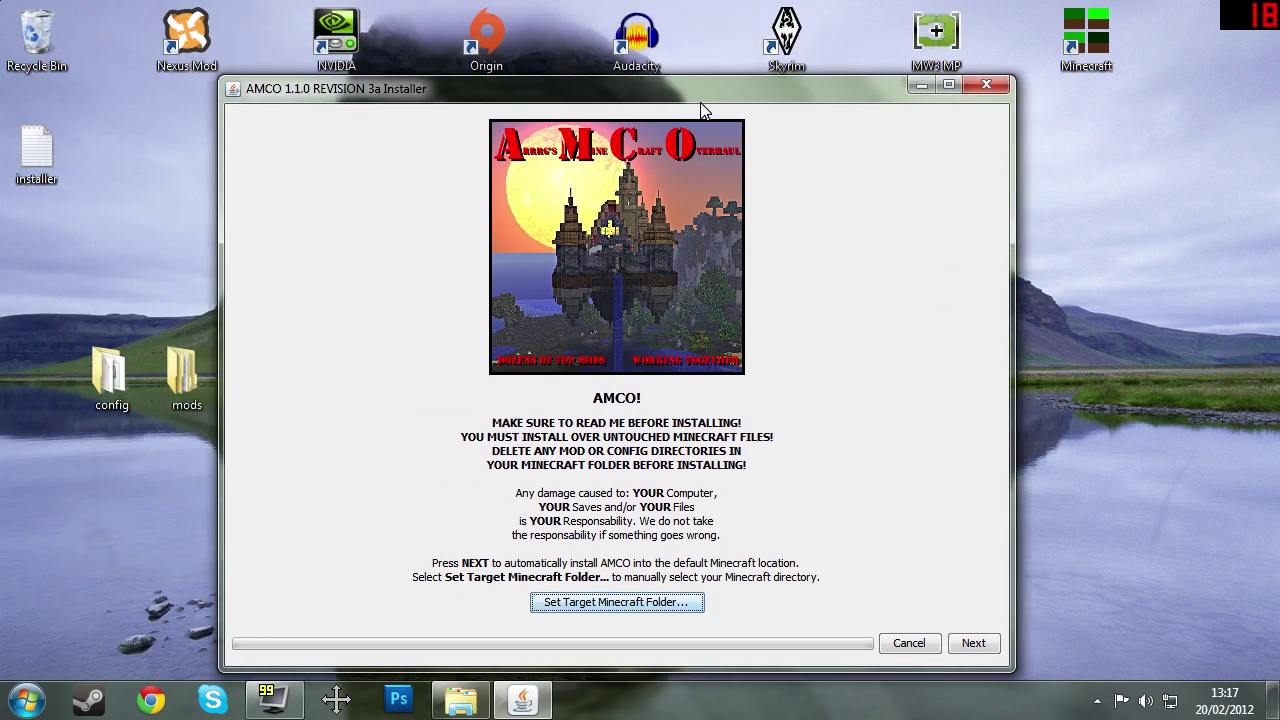
drag(700, 102, 715, 61)
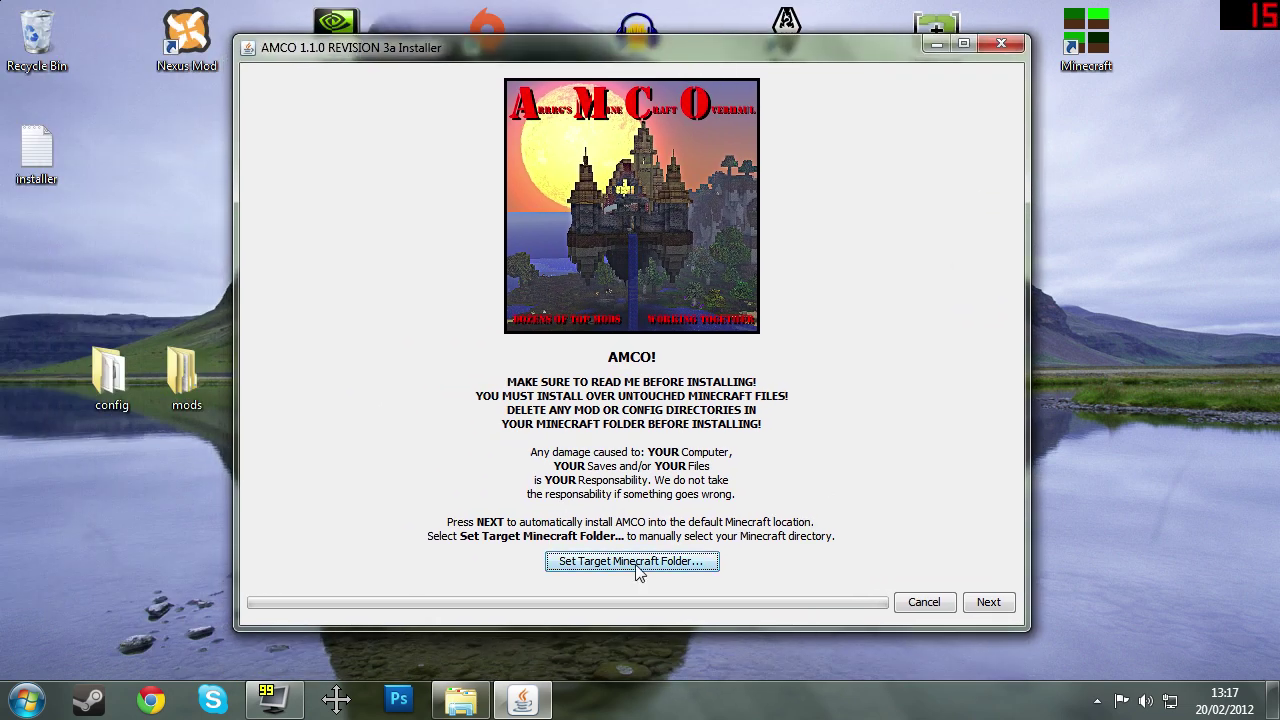
click(603, 566)
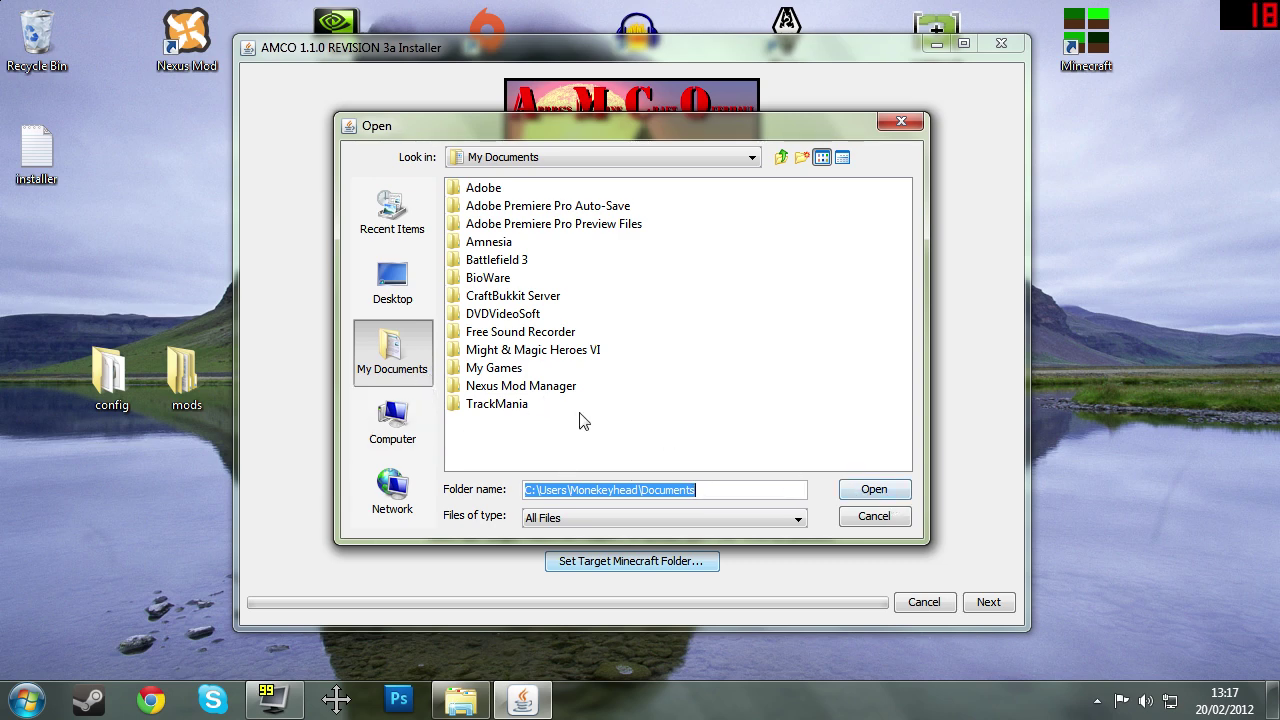
Step: Look for the Minecraft folder in C:\ProgramData and return to the Computer level
click(428, 405)
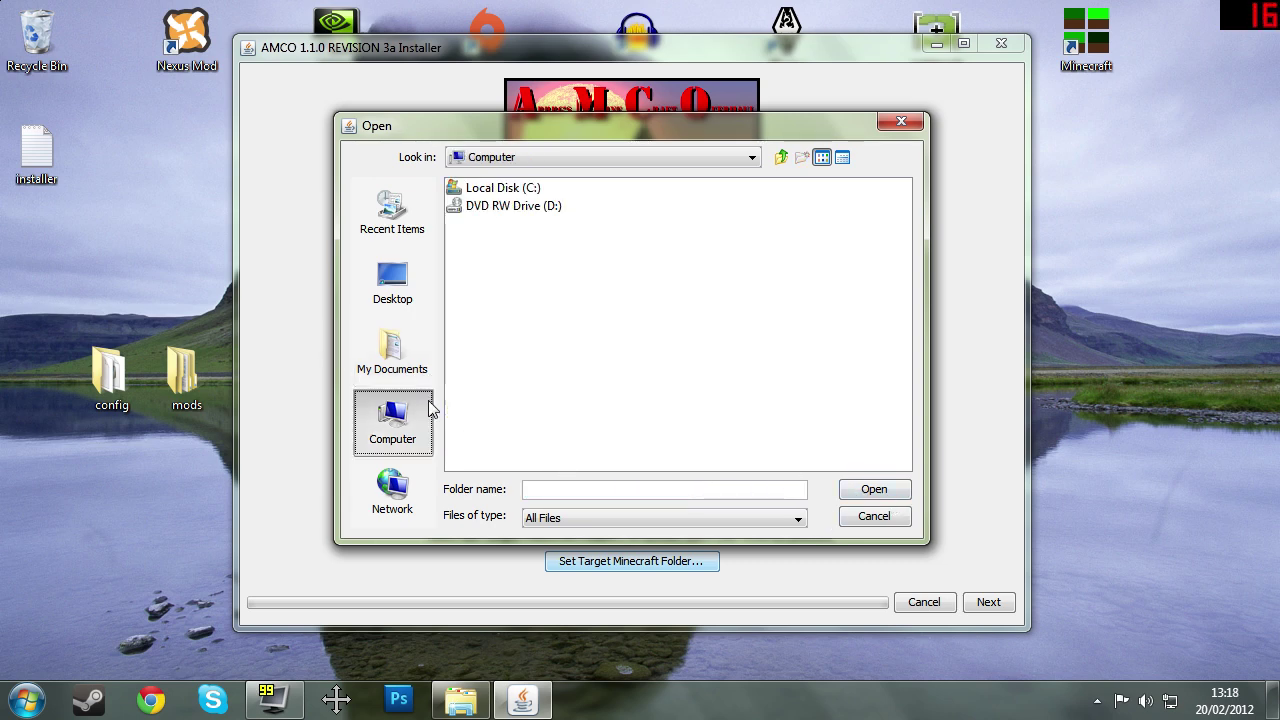
double_click(504, 194)
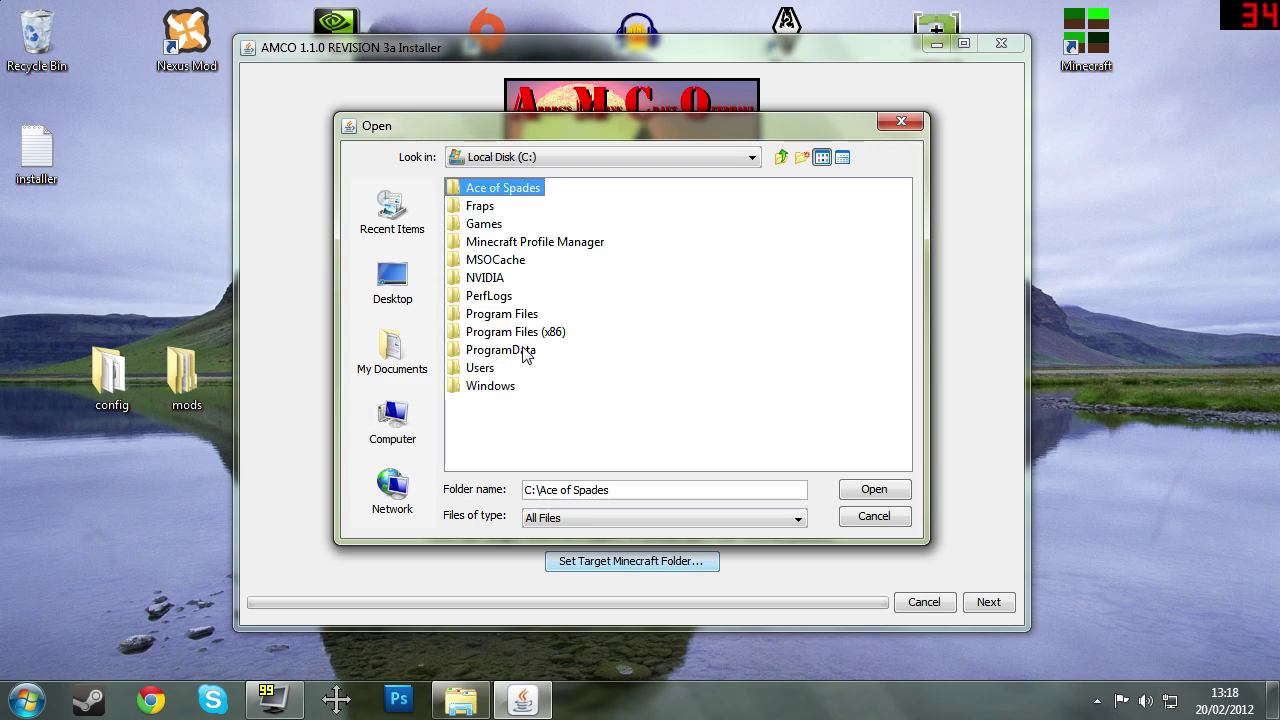
double_click(527, 352)
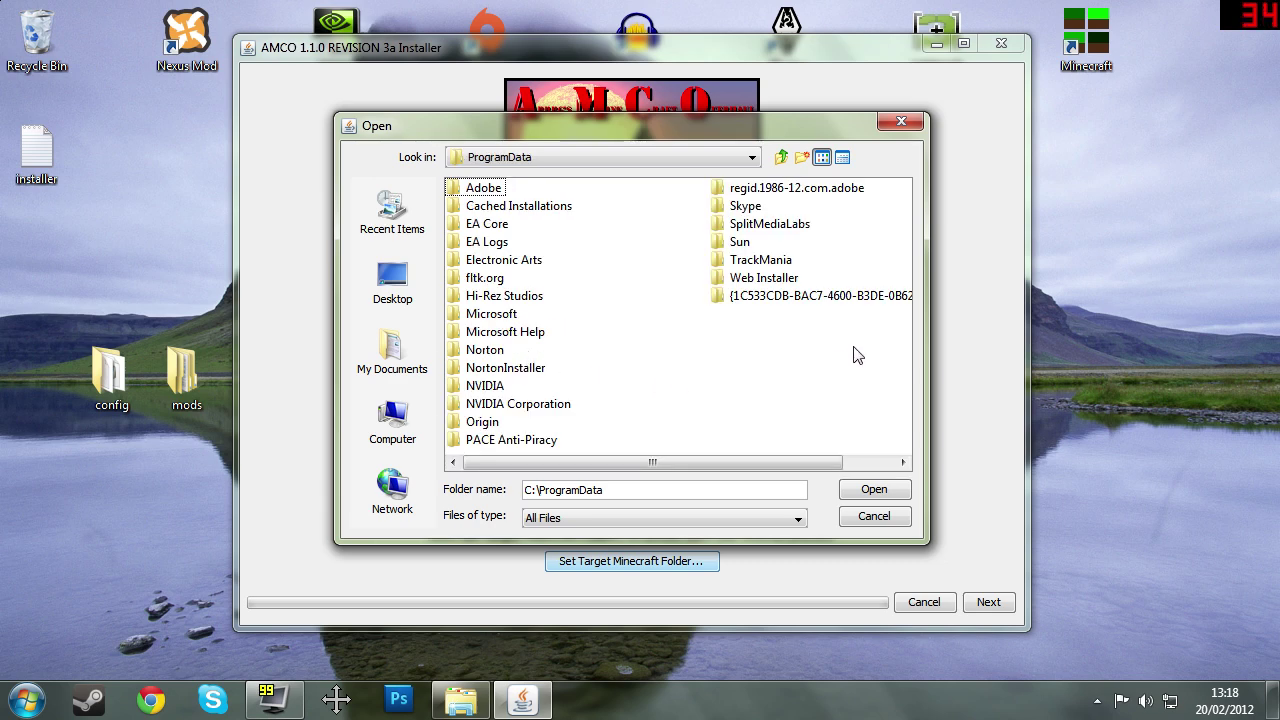
scroll(818, 338, down, 1)
scroll(812, 340, up, 1)
click(392, 418)
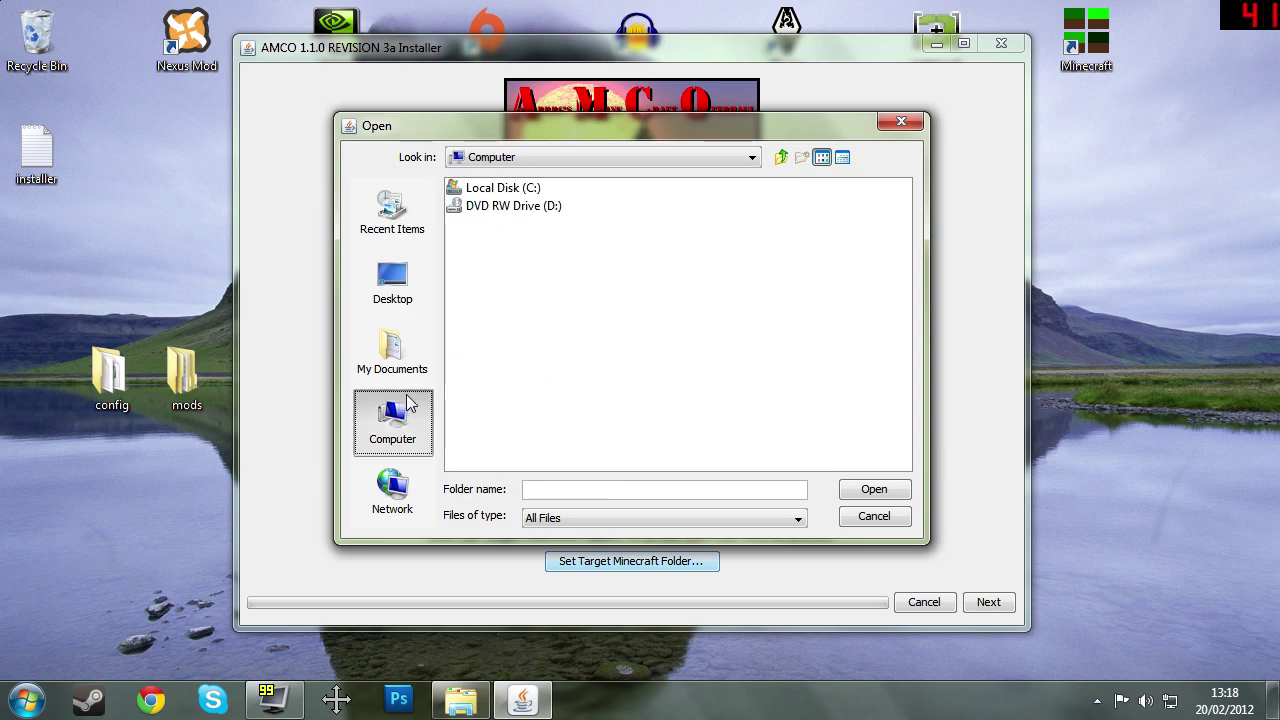
Step: Open the .minecraft folder inside the %appdata% directory
click(28, 698)
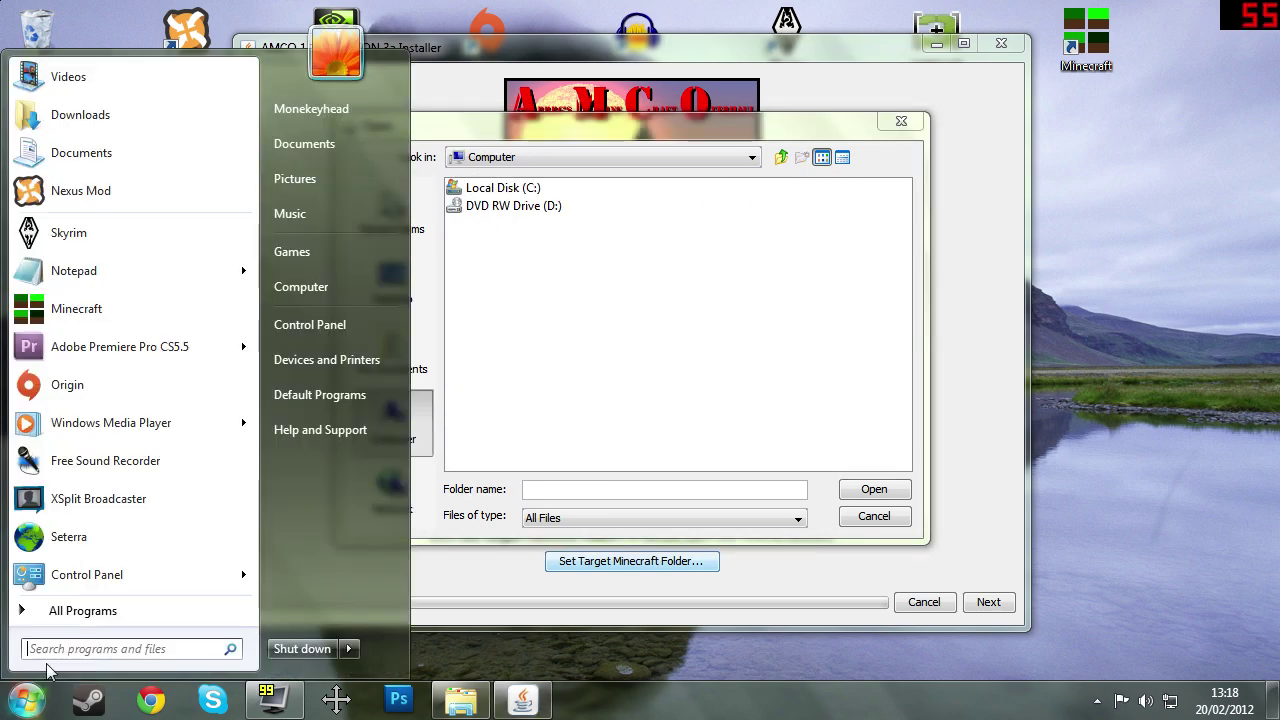
click(70, 618)
text(%appd)
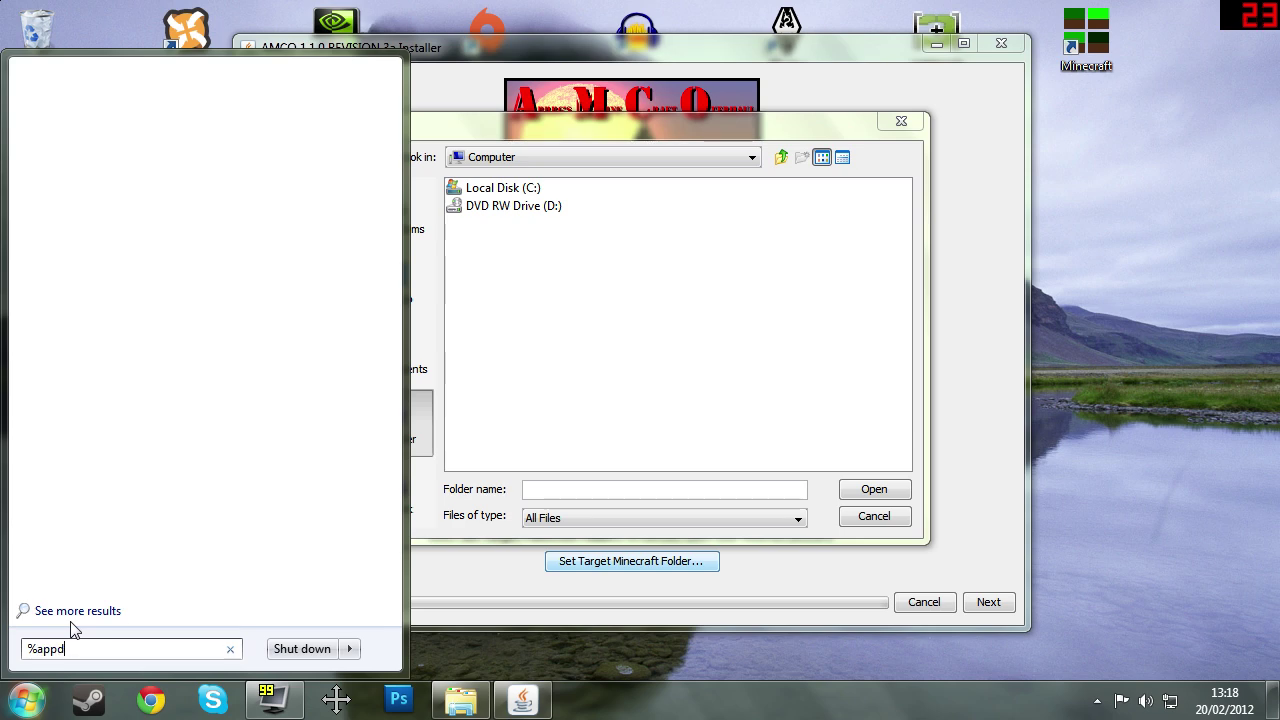
text(ata%)
key(Return)
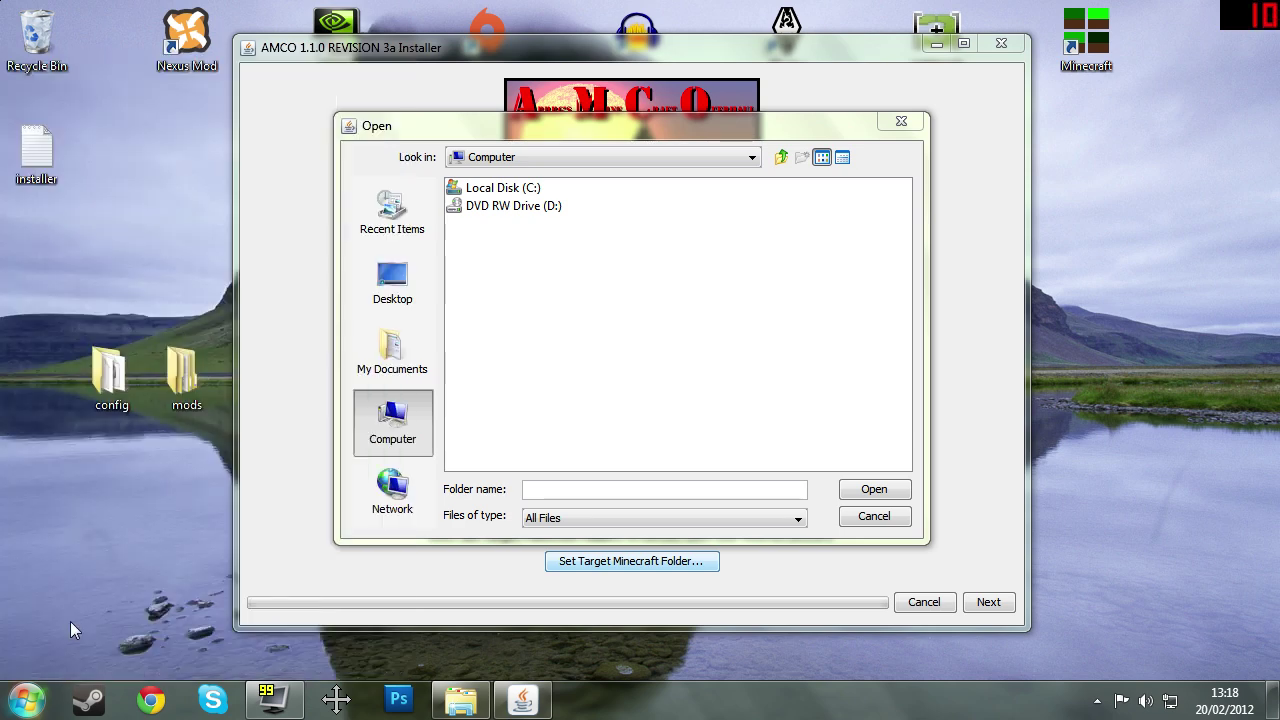
double_click(550, 214)
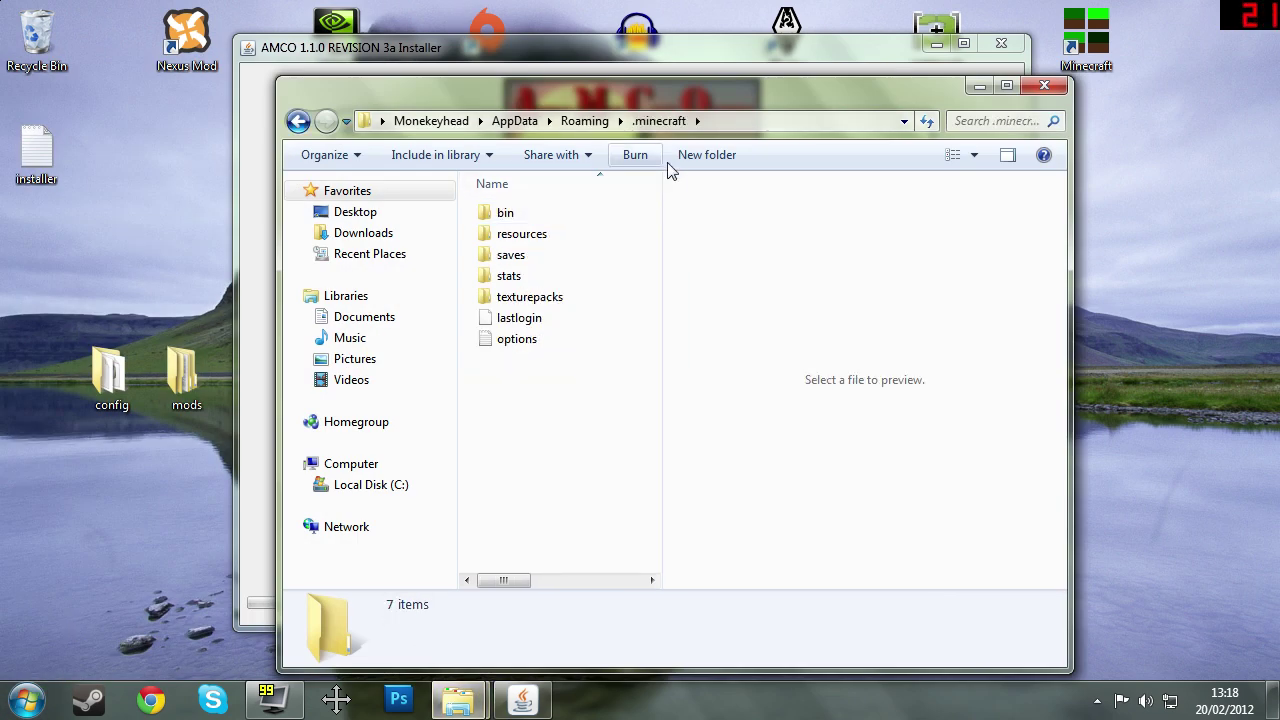
Step: Copy the .minecraft folder's full path and enter it as the folder name for the installer's target
click(770, 120)
key(ctrl+c)
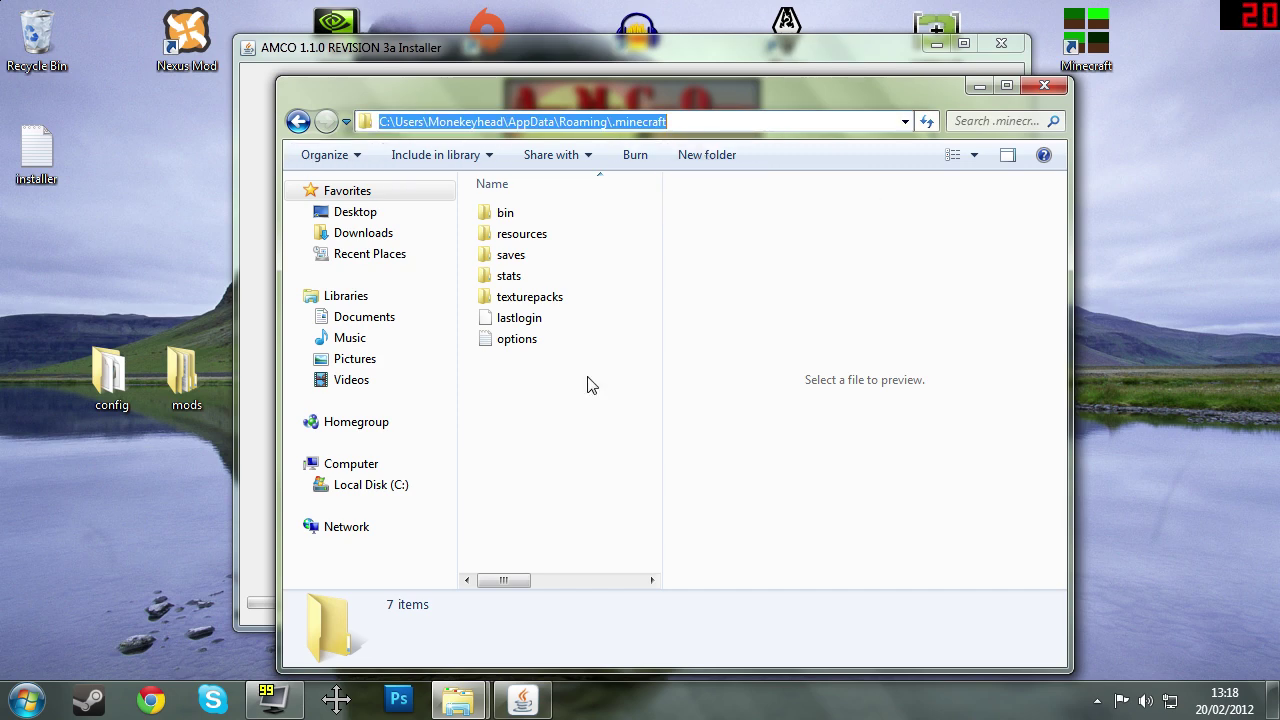
click(985, 90)
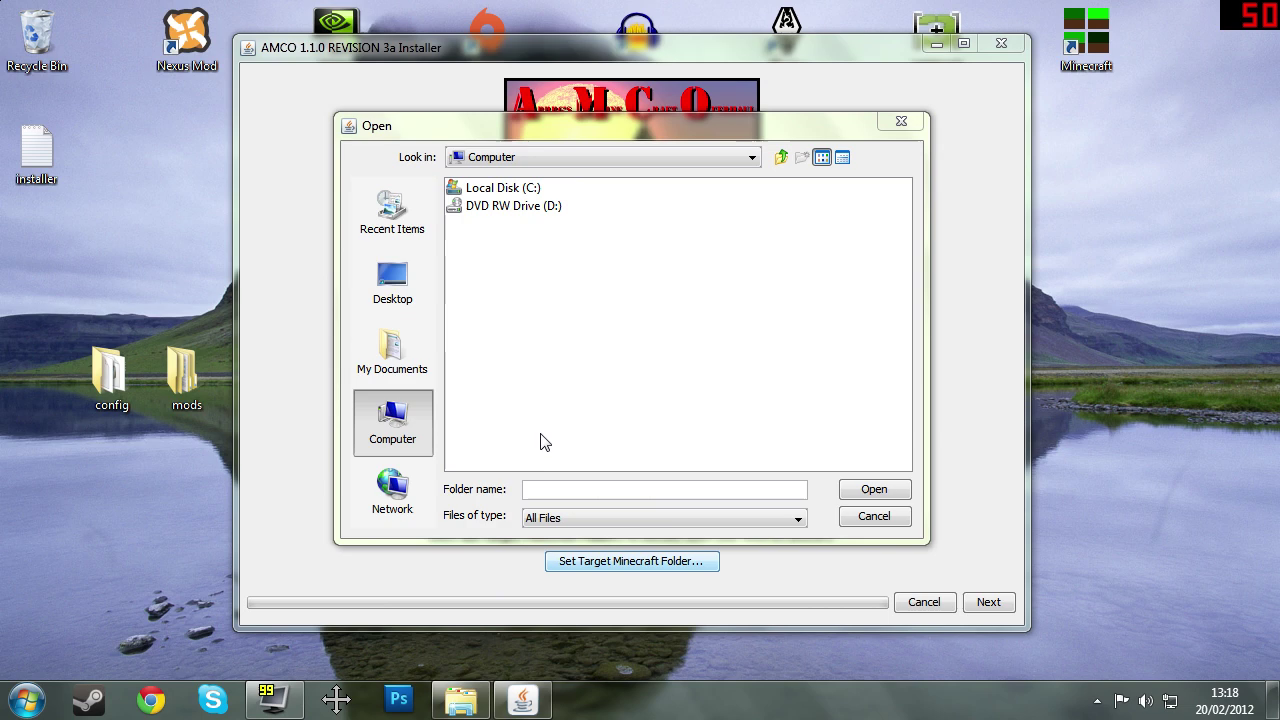
key(ctrl+v)
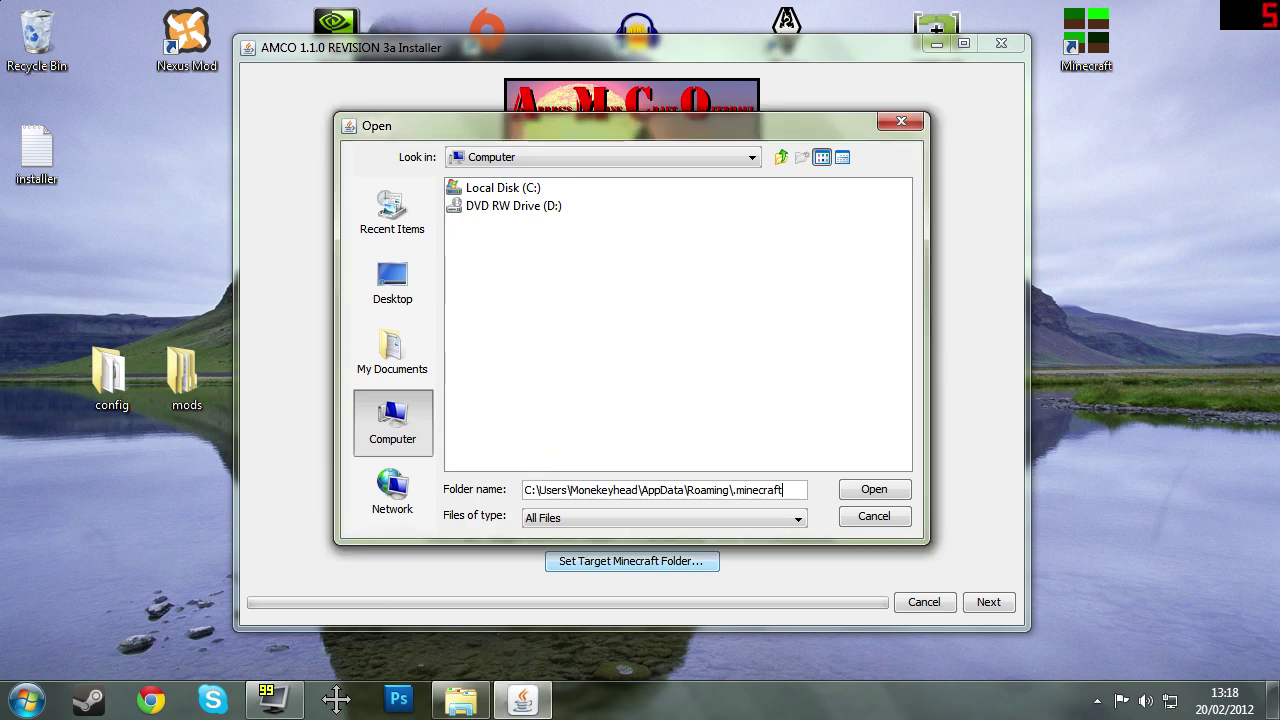
Step: Close the open Explorer windows, including the Videos folder
click(26, 700)
click(460, 700)
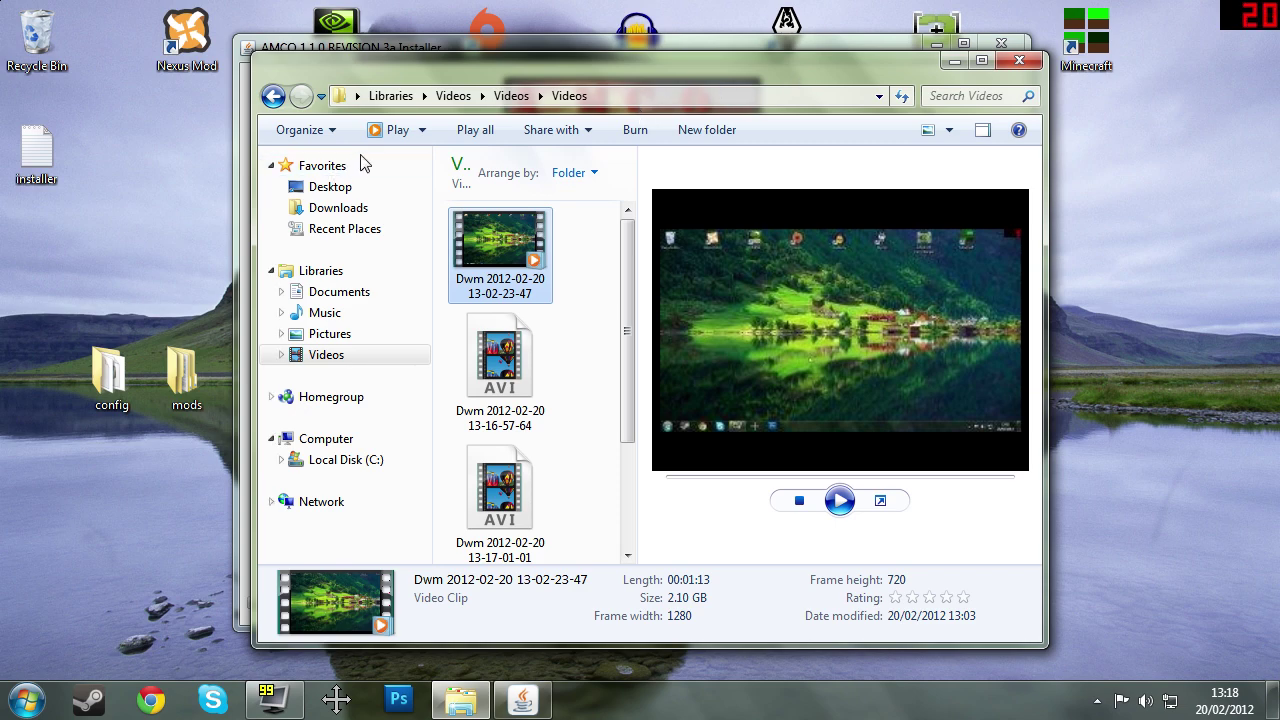
click(26, 700)
click(1001, 67)
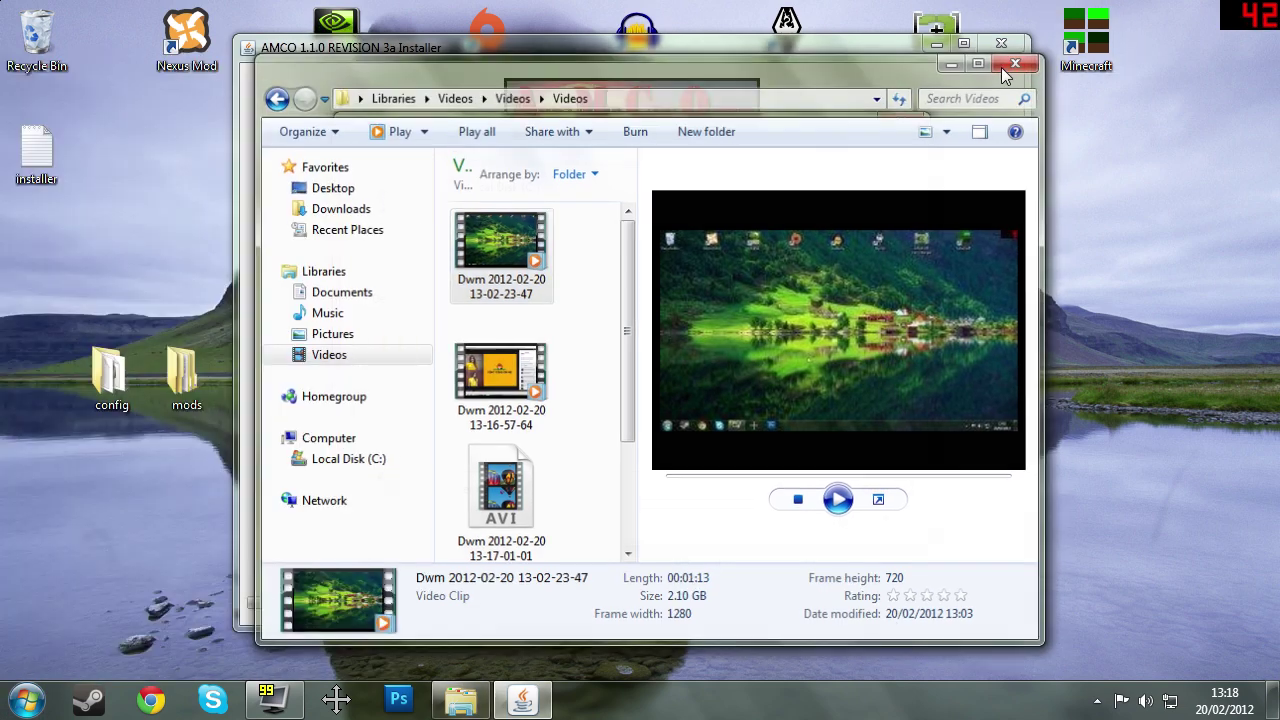
Step: Open the %appdata% directory and enter its .minecraft folder
click(26, 700)
text(%appdayta)
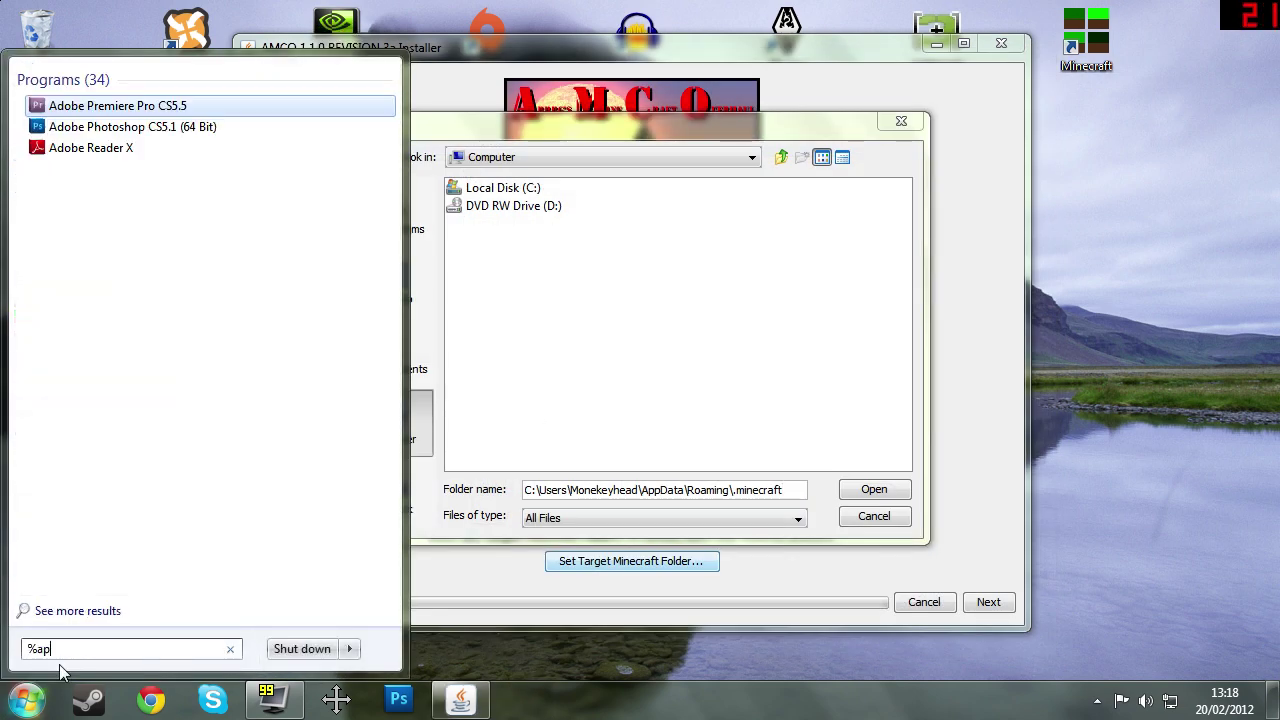
key(BackSpace)
key(BackSpace)
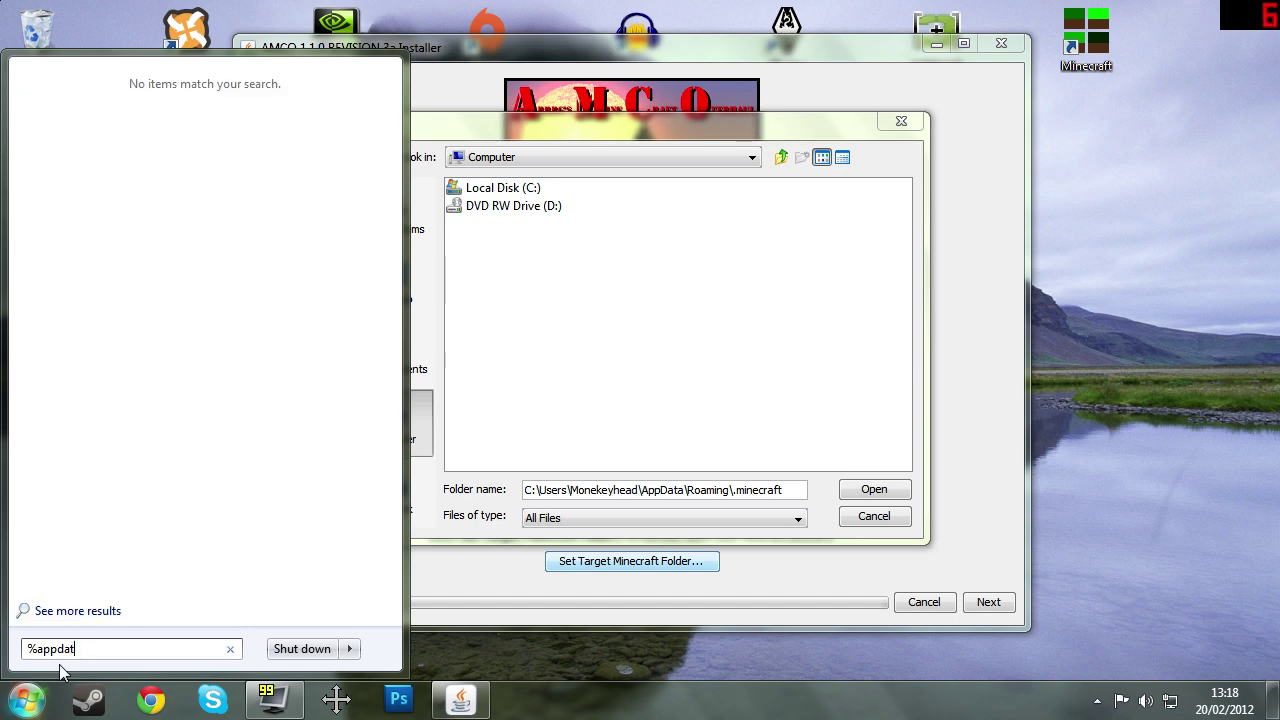
text(a%)
key(Return)
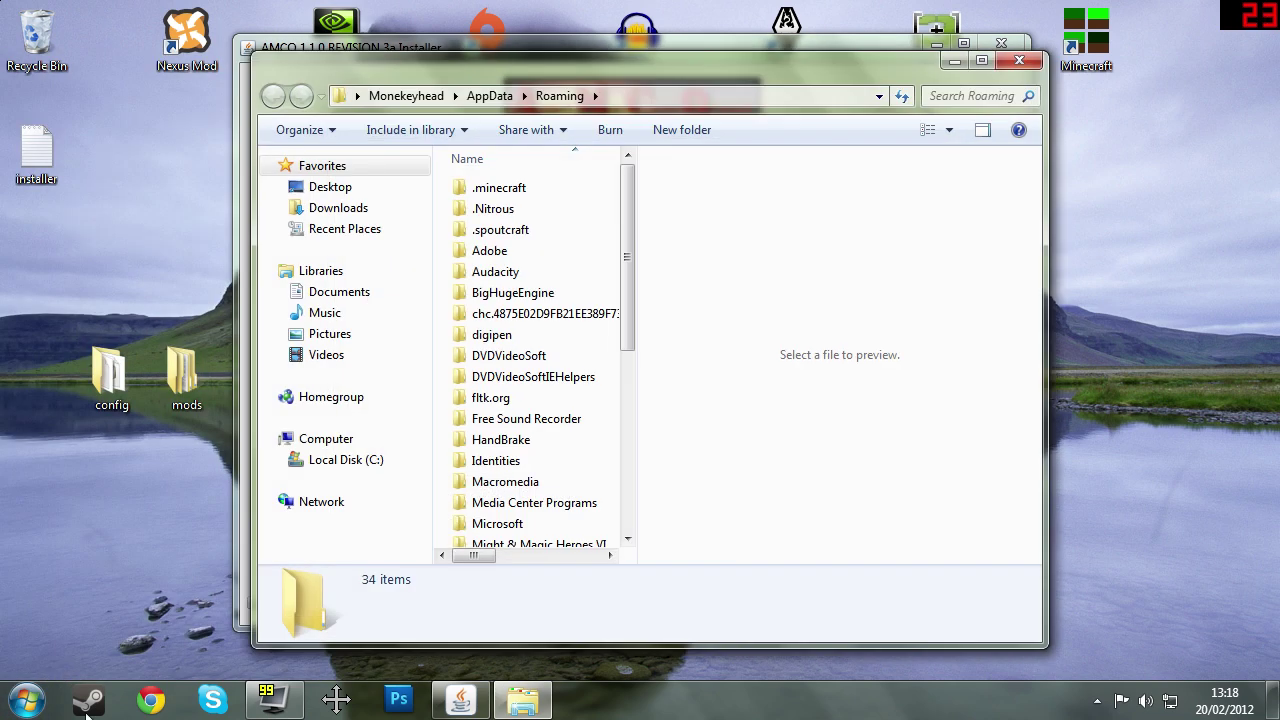
double_click(556, 189)
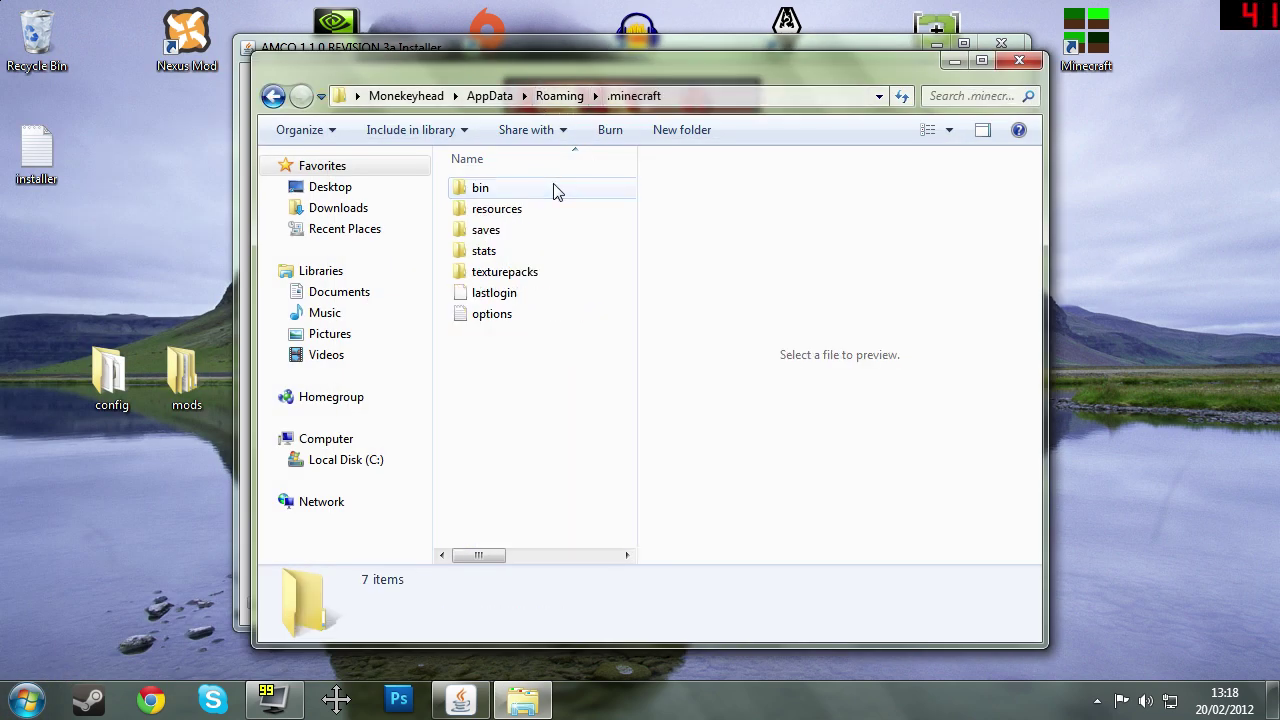
Step: Copy the full path of the .minecraft folder and close the folder window
click(720, 88)
right_click(529, 89)
right_click(520, 94)
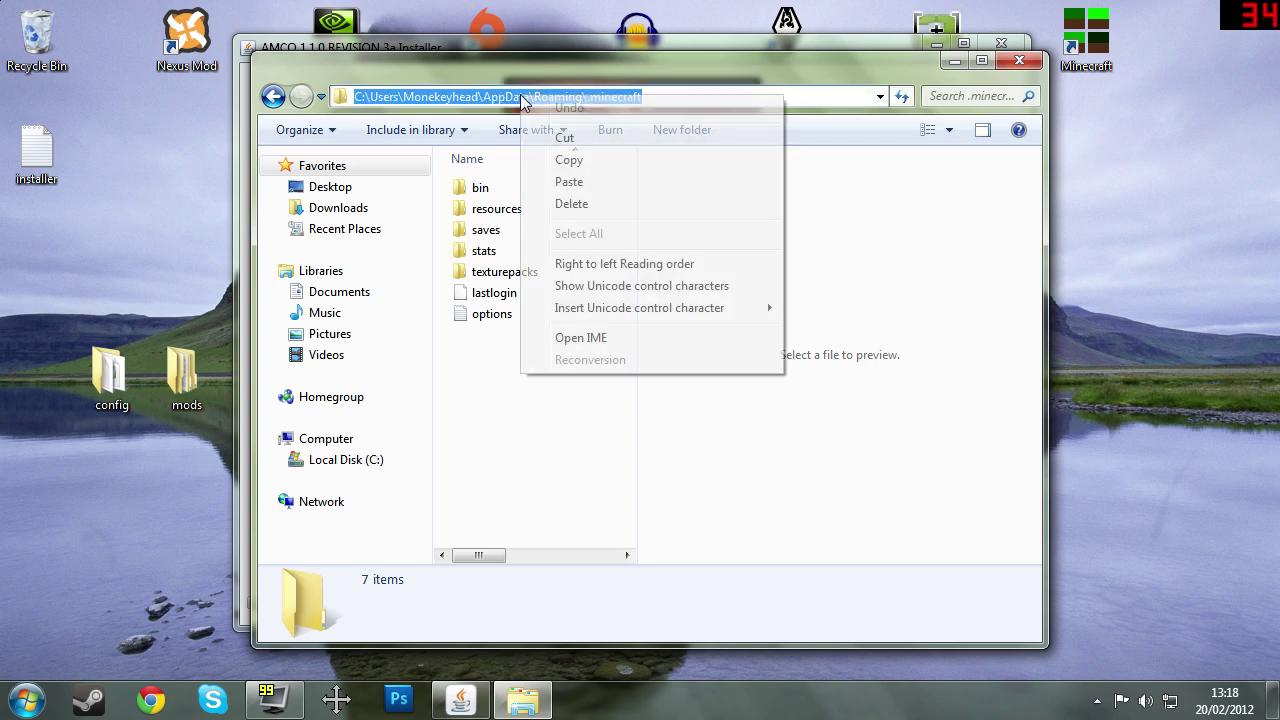
click(568, 160)
click(1019, 61)
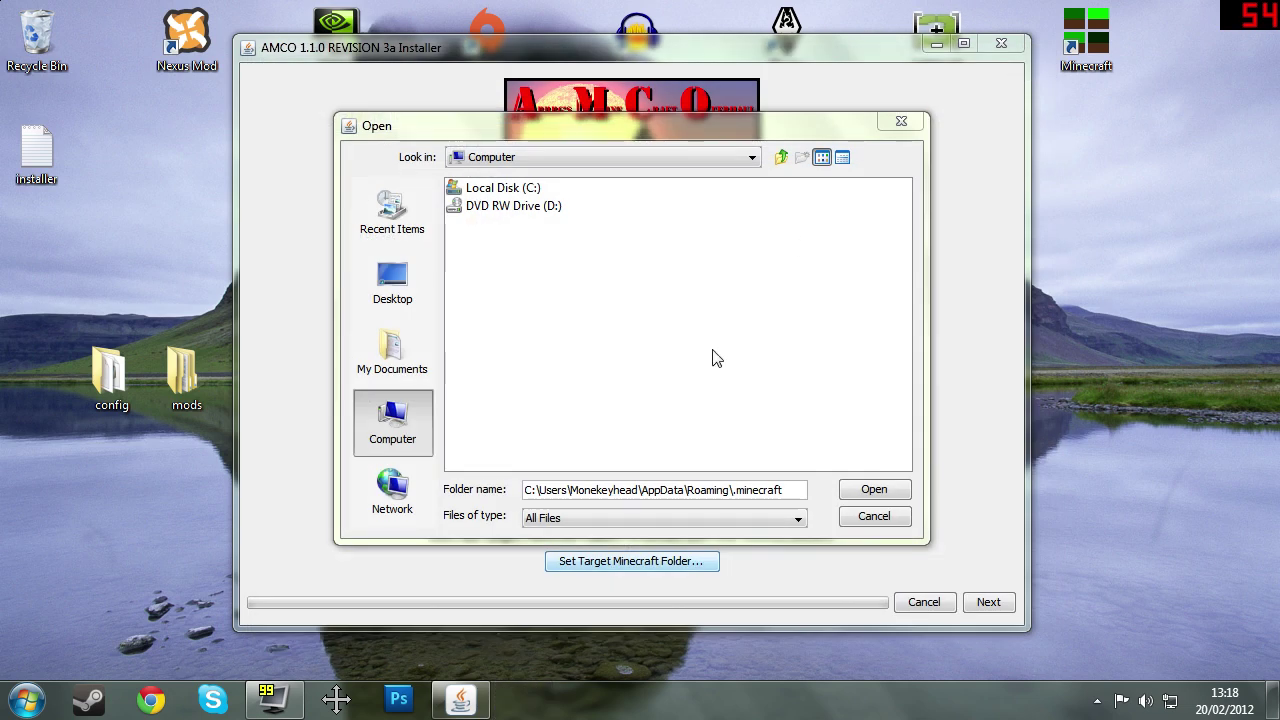
Step: Replace the target folder name with the copied .minecraft path and confirm it as the Minecraft folder
key(ctrl+a)
key(BackSpace)
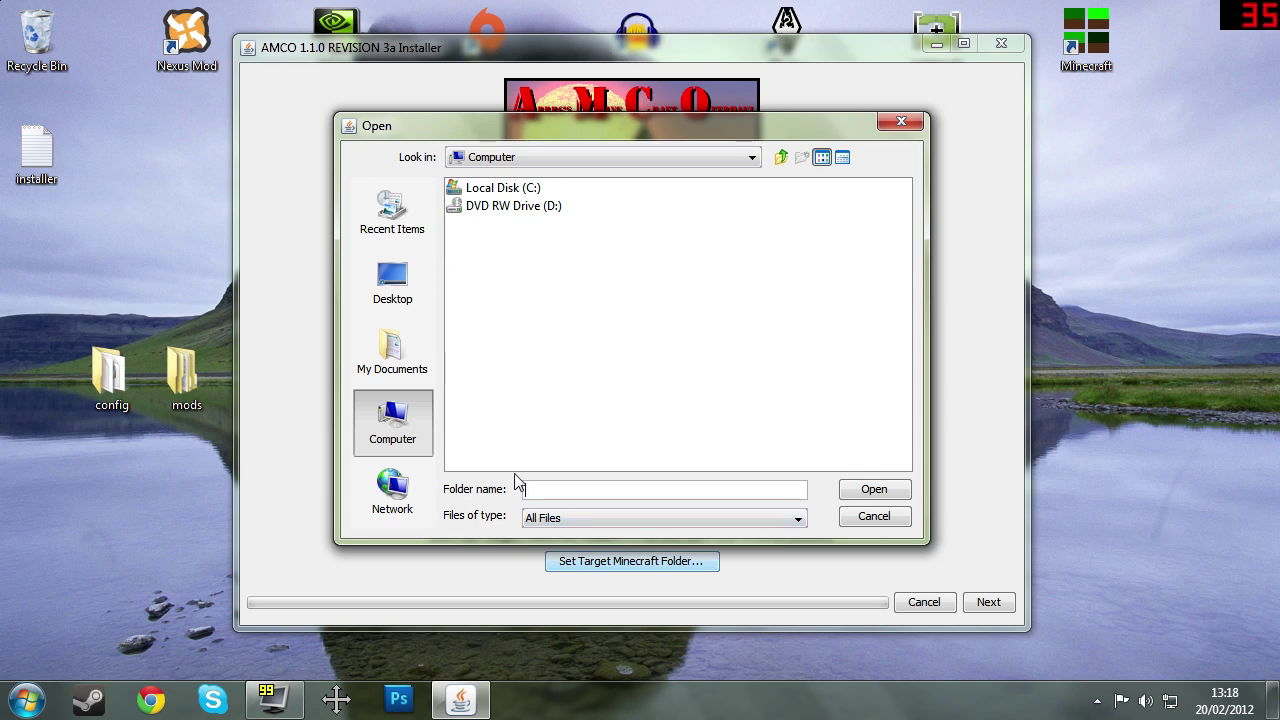
key(ctrl+v)
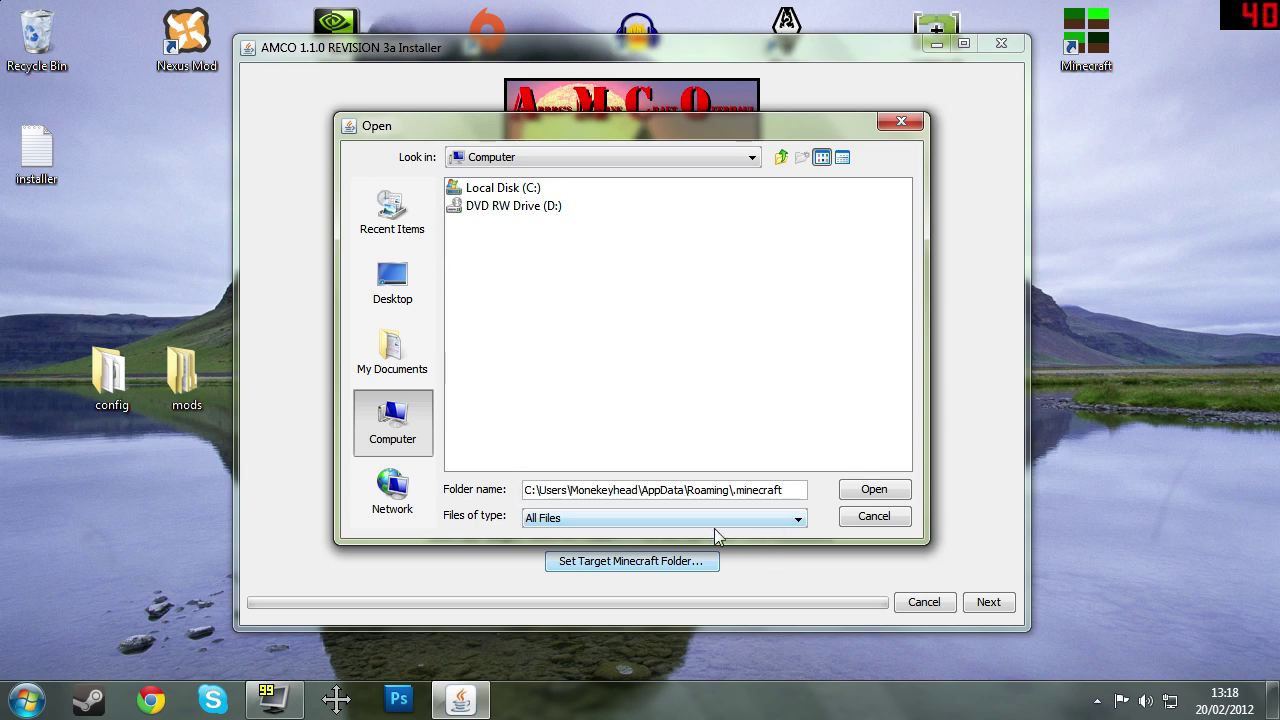
right_click(1155, 442)
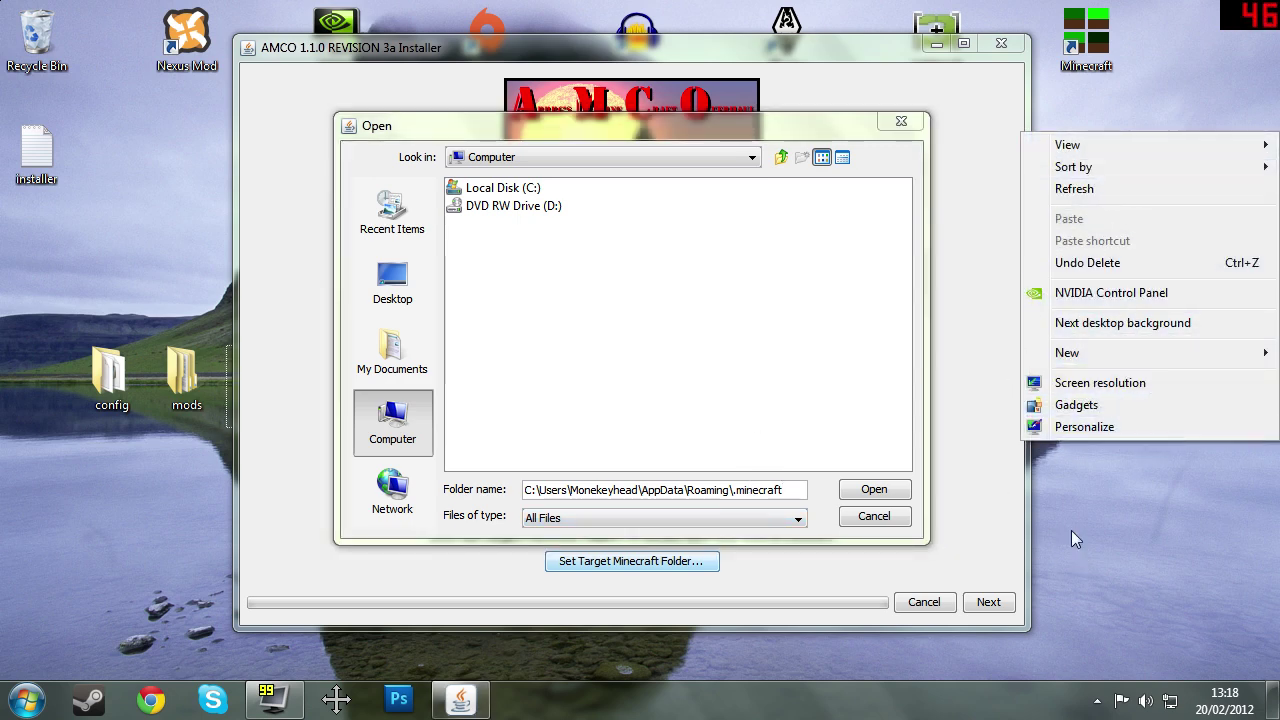
click(1003, 468)
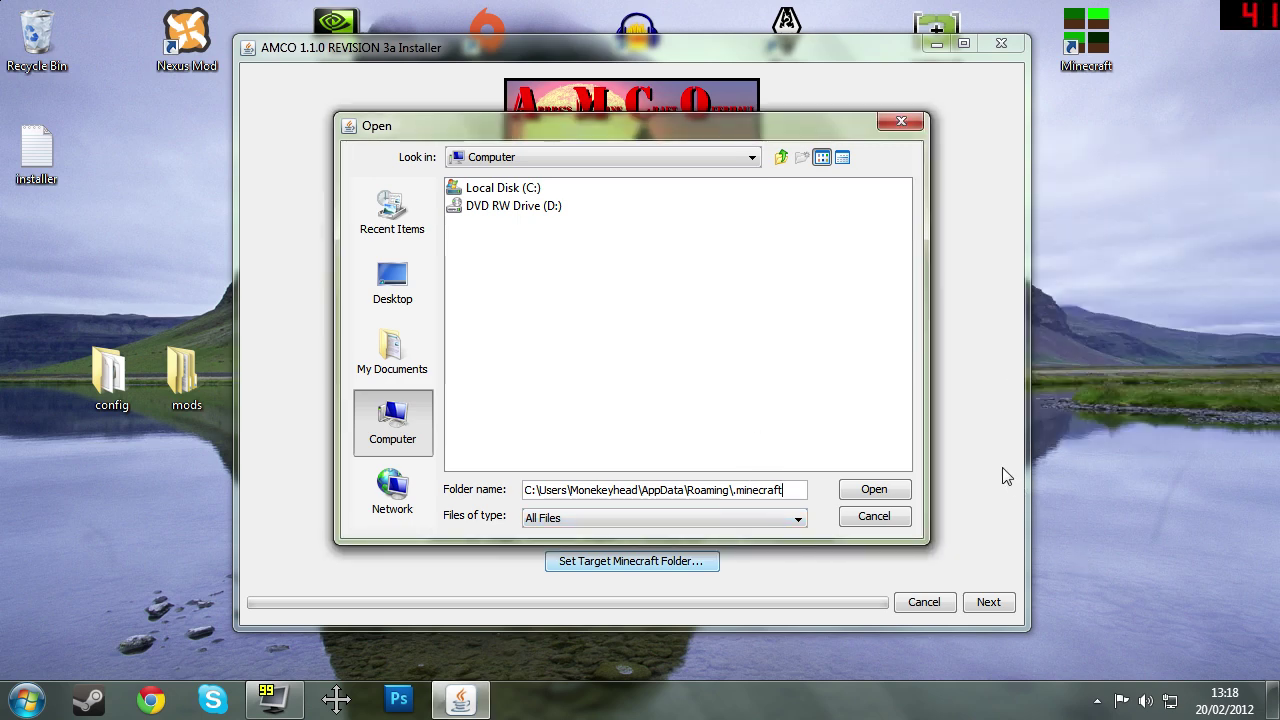
click(889, 492)
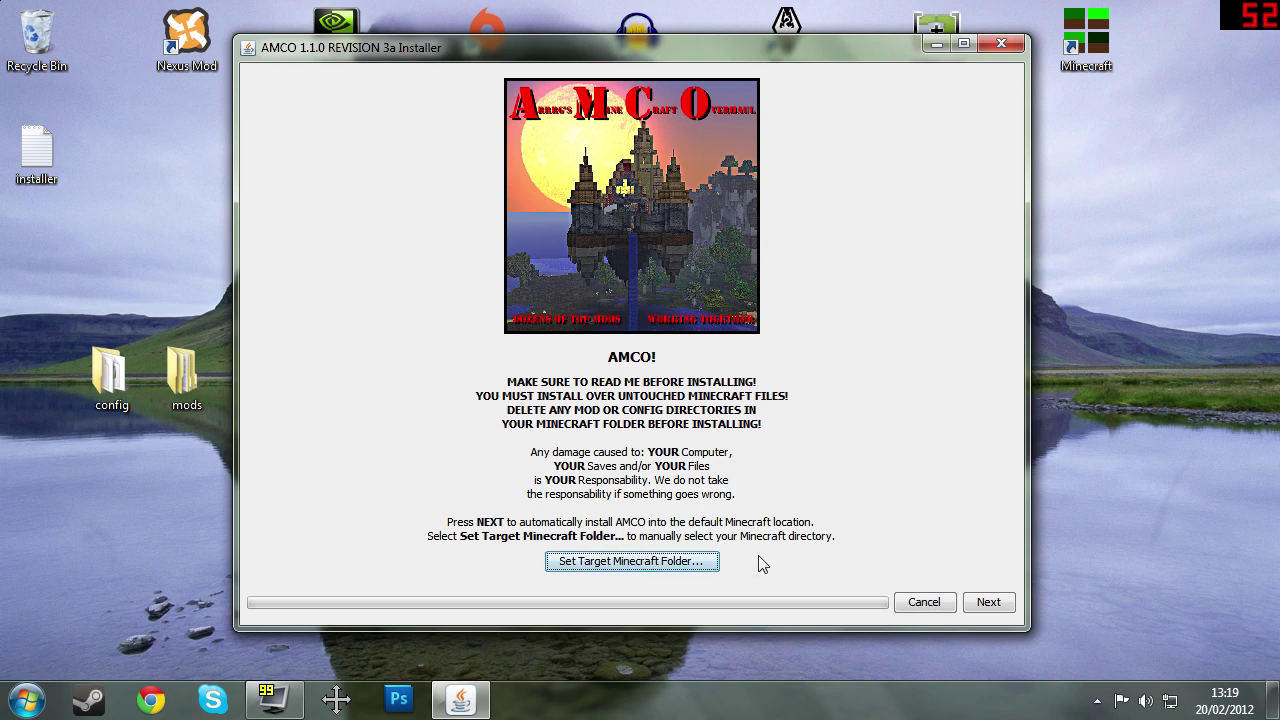
Step: Install AMCO 1.1.0 Revision 3a and close the installer once it has finished
click(990, 602)
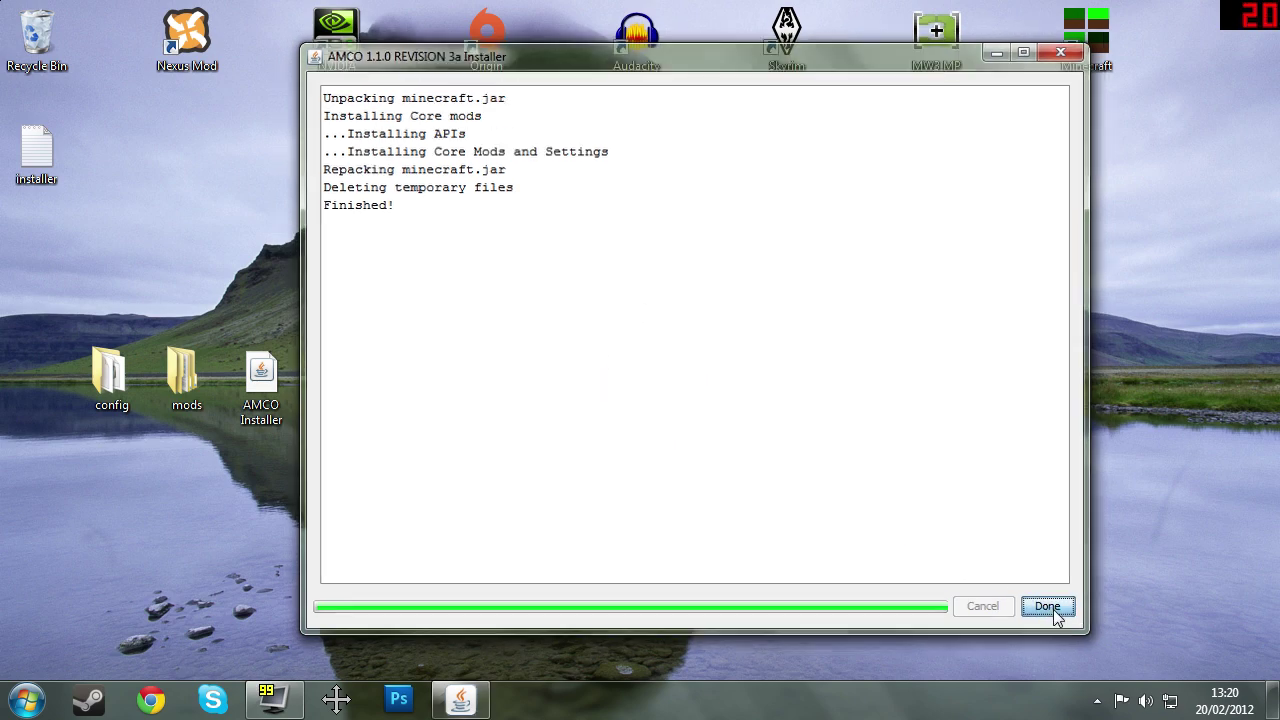
click(1049, 607)
Step: Start Minecraft, log in with the remembered account and load the Strange World (seed=302) save
double_click(418, 381)
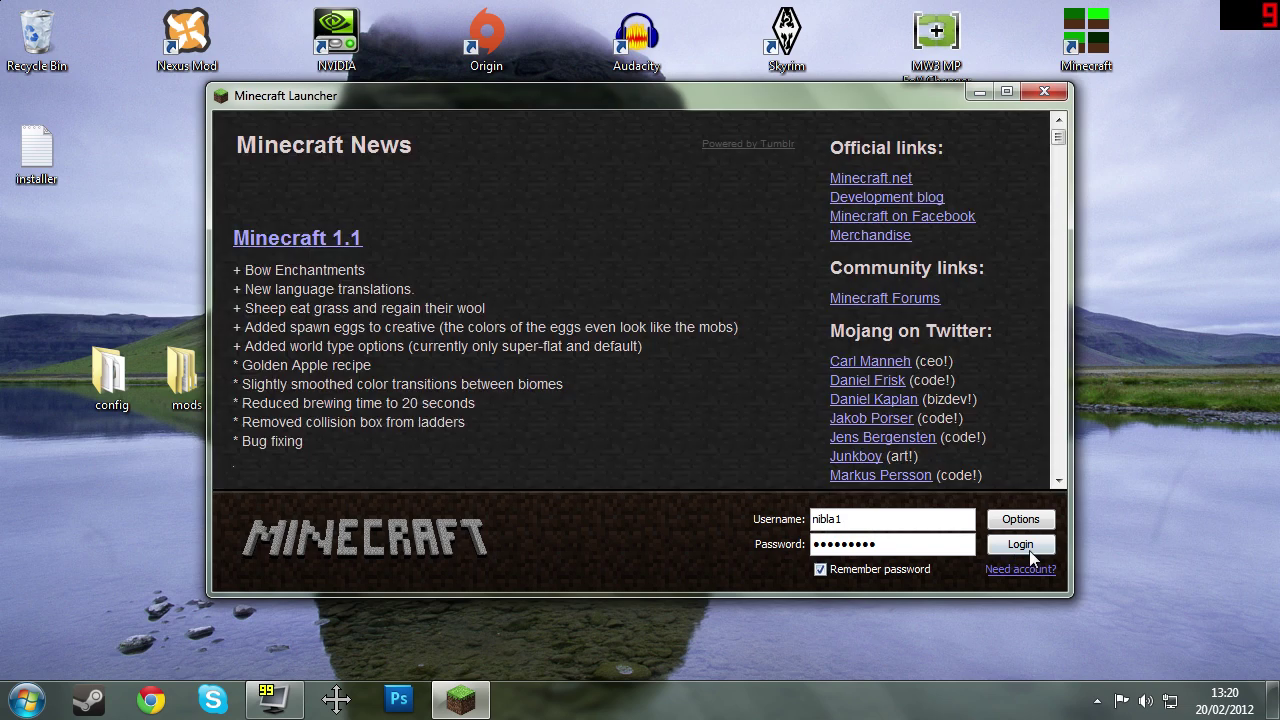
click(1022, 545)
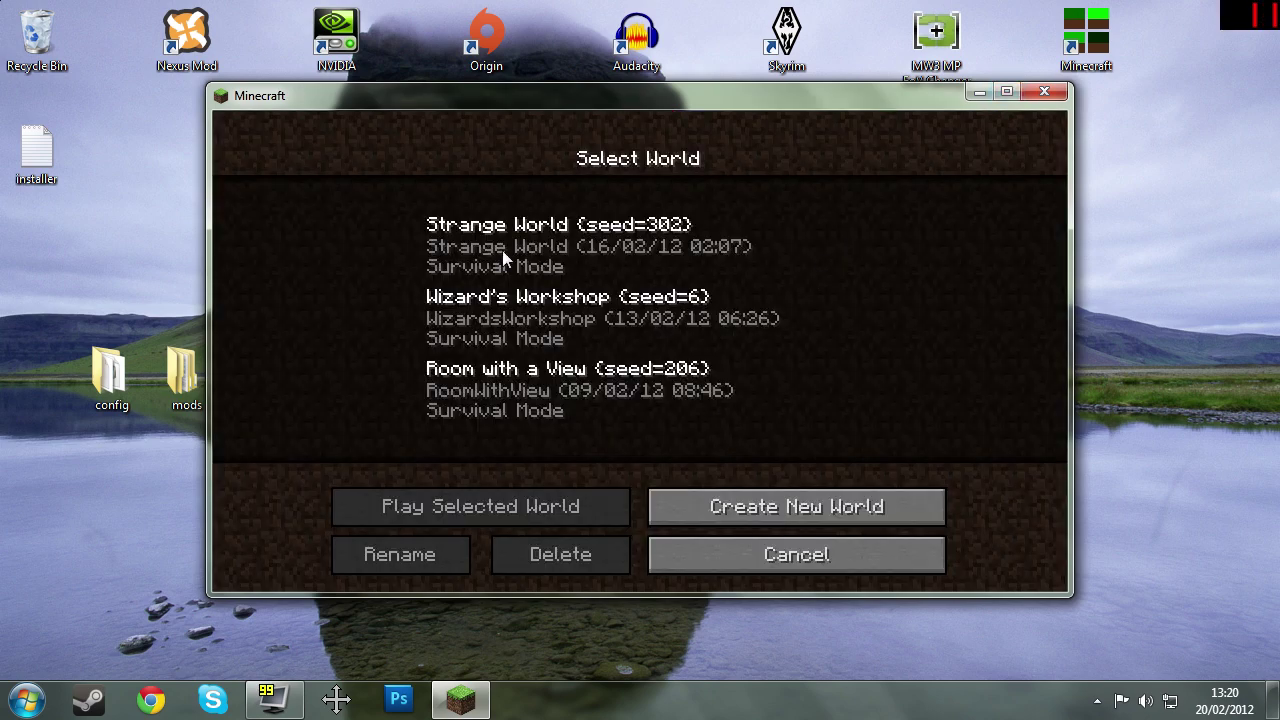
double_click(502, 250)
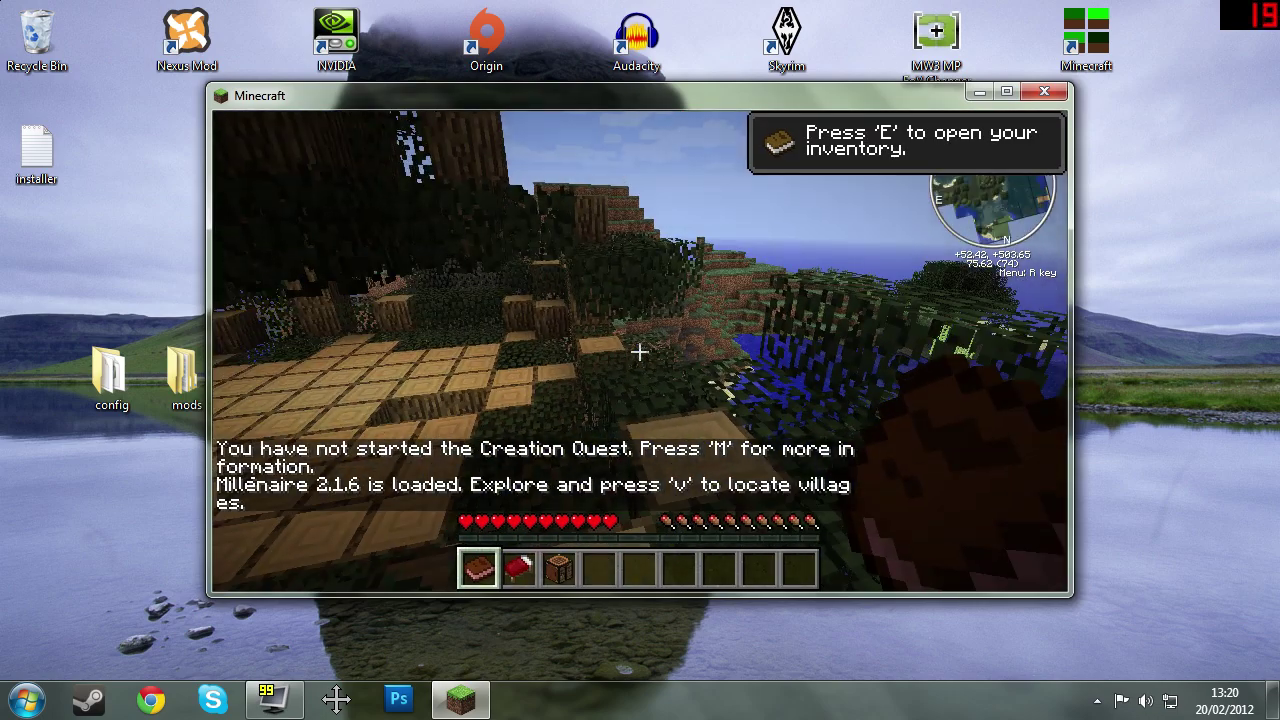
Step: Walk forward through the world, select the empty fourth hotbar slot, and open and close the inventory
key(w)
scroll(640, 352, down, 3)
key(w)
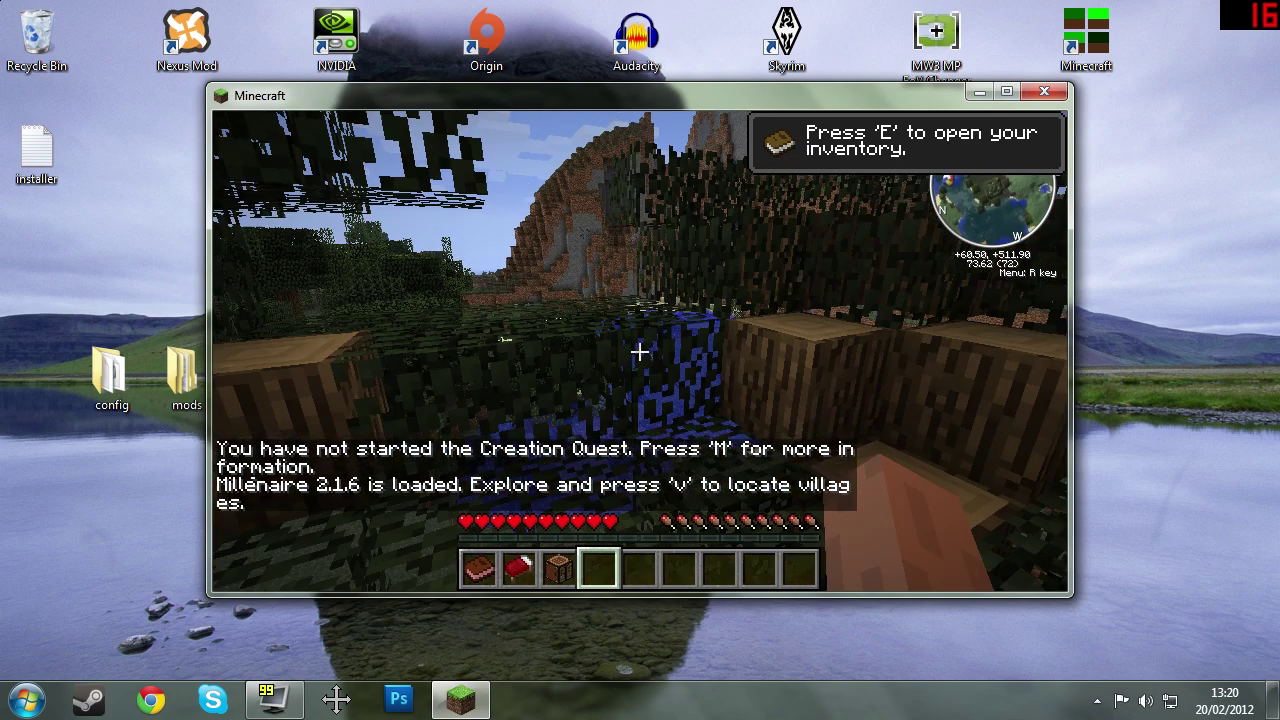
key(shift+F3)
key(F3)
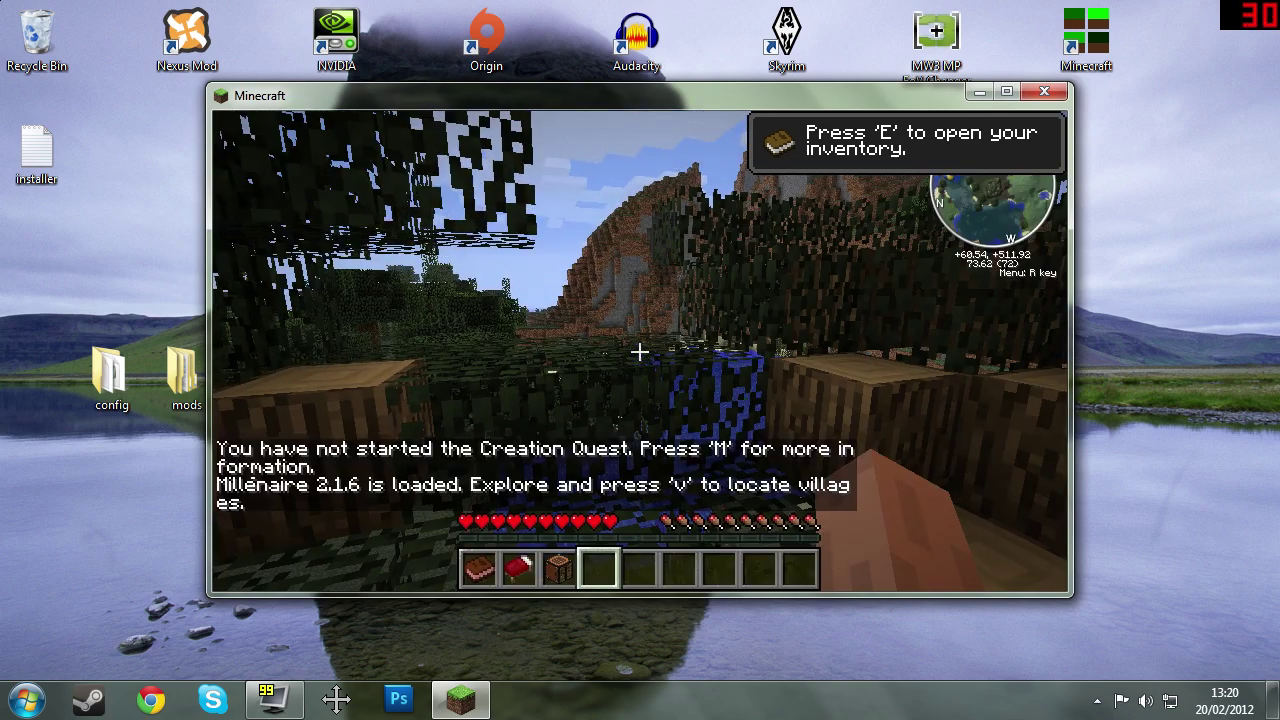
key(e)
key(e)
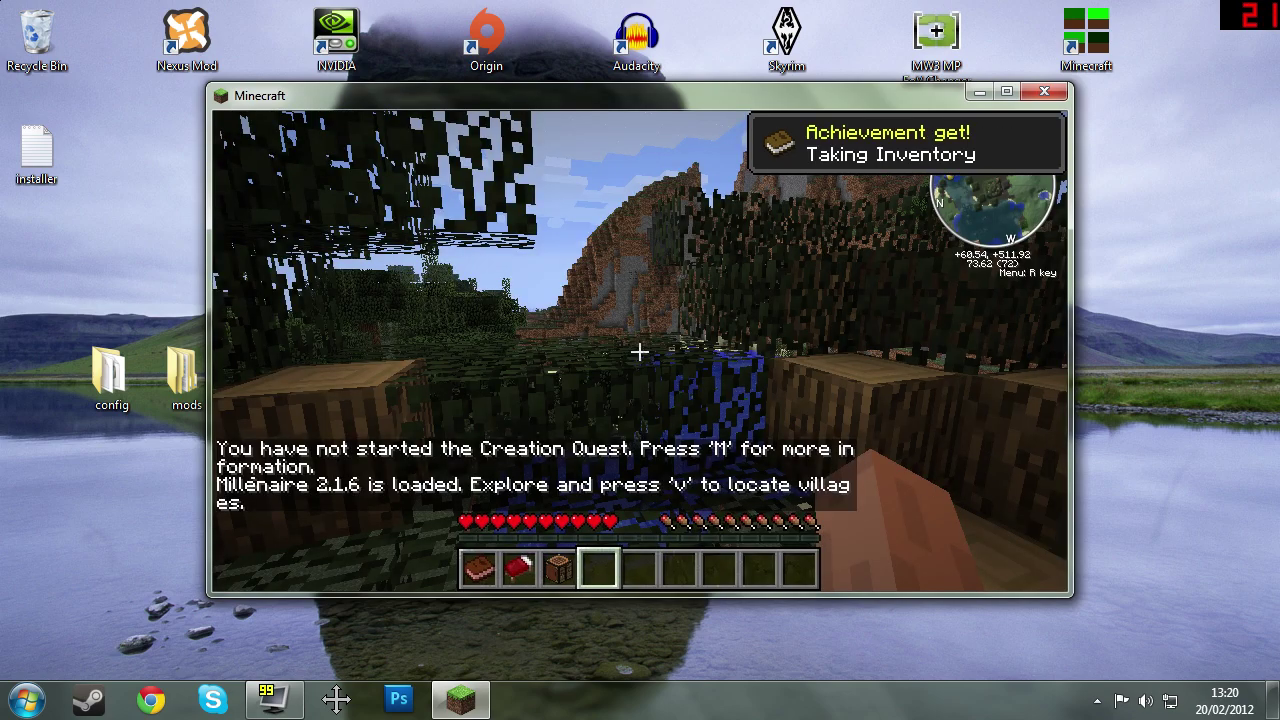
Step: Explore the treetop platform and walk to its edge facing the pirate ship
key(w)
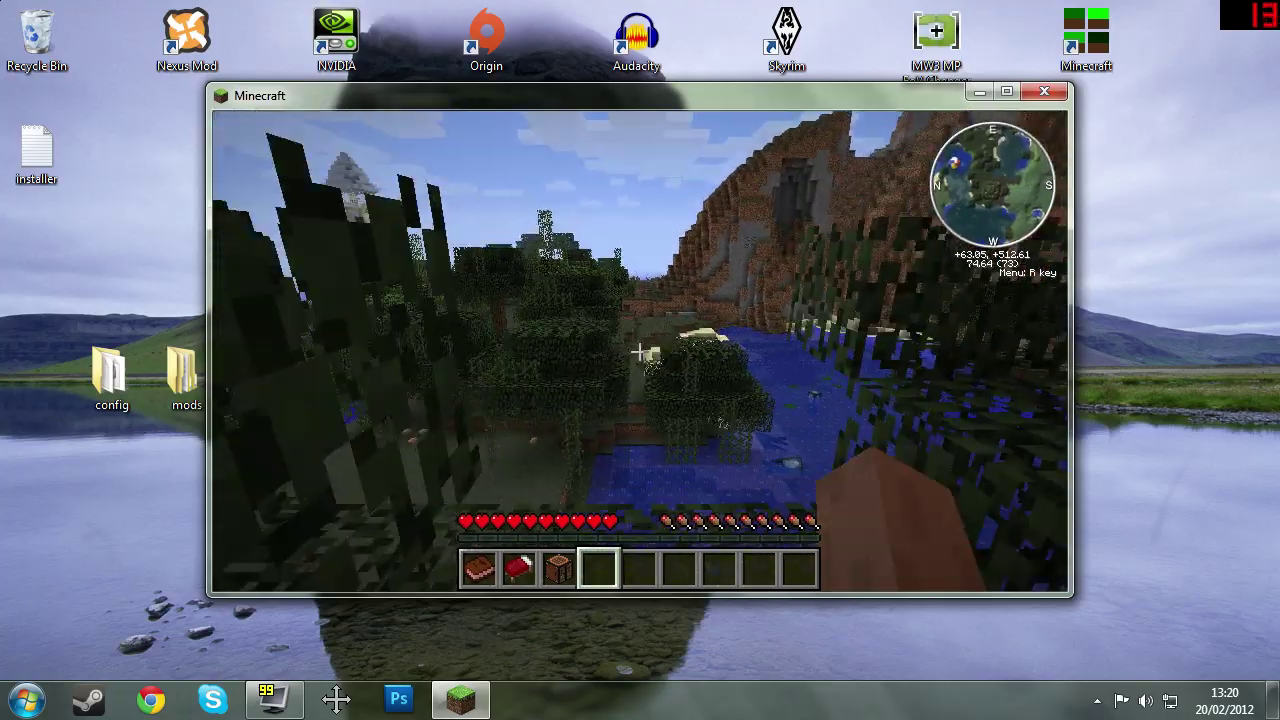
key(w)
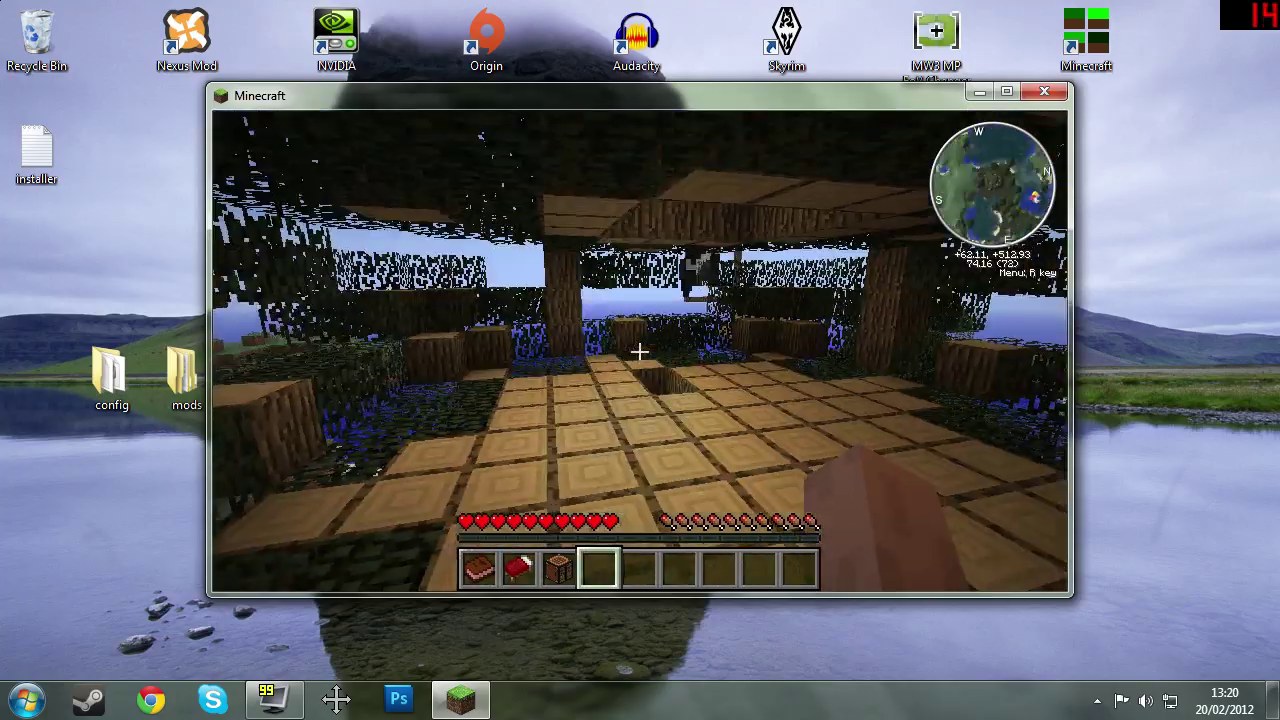
key(w)
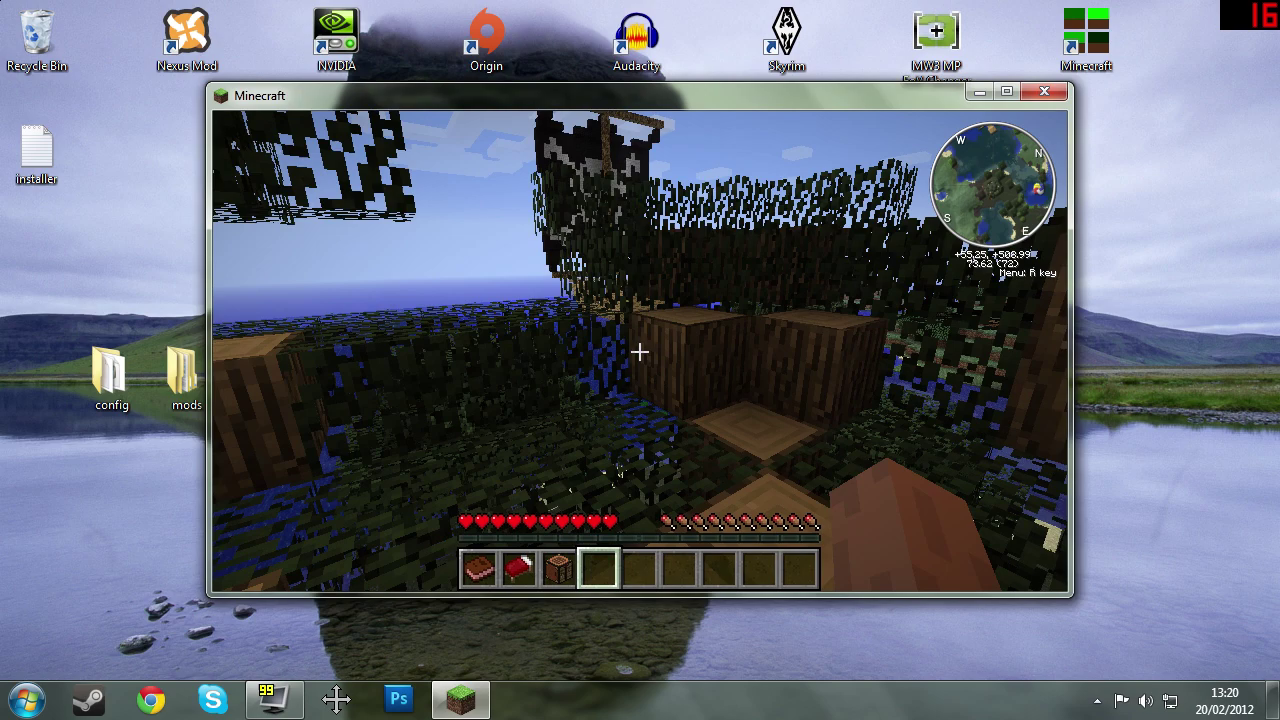
key(w)
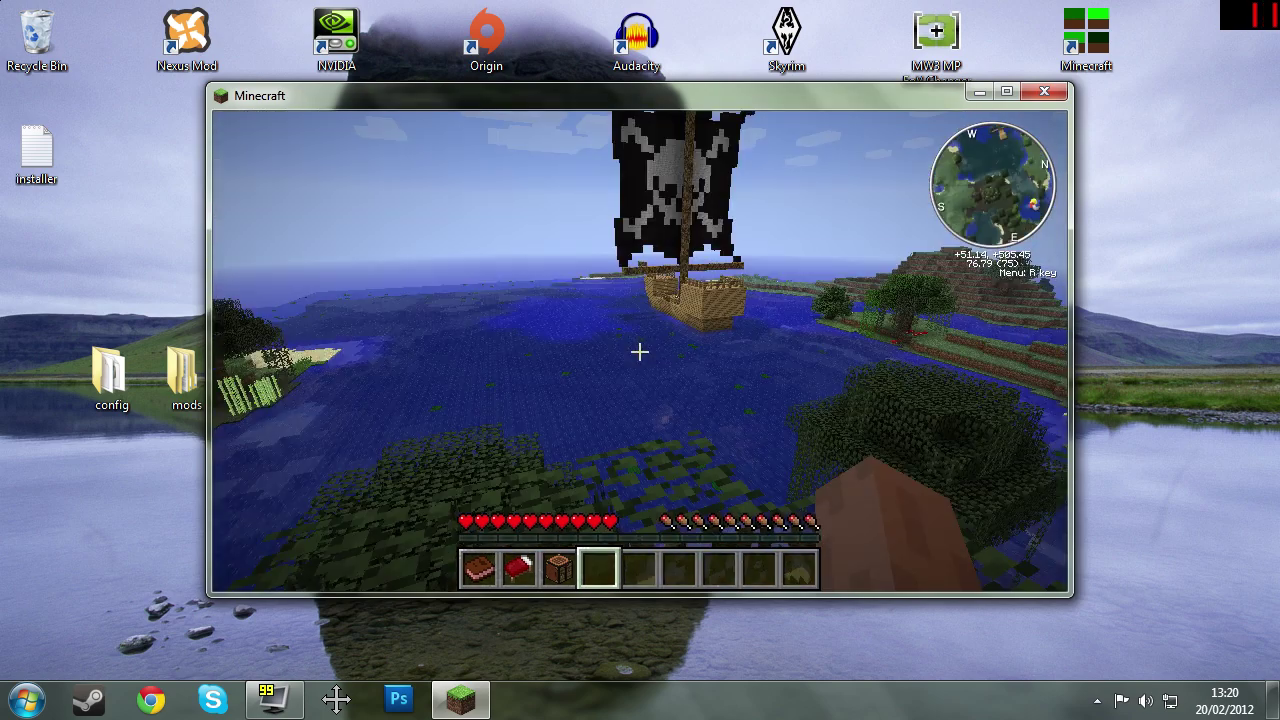
Step: Save and leave the world, view the available texture packs, and return to the title screen
key(Escape)
click(656, 450)
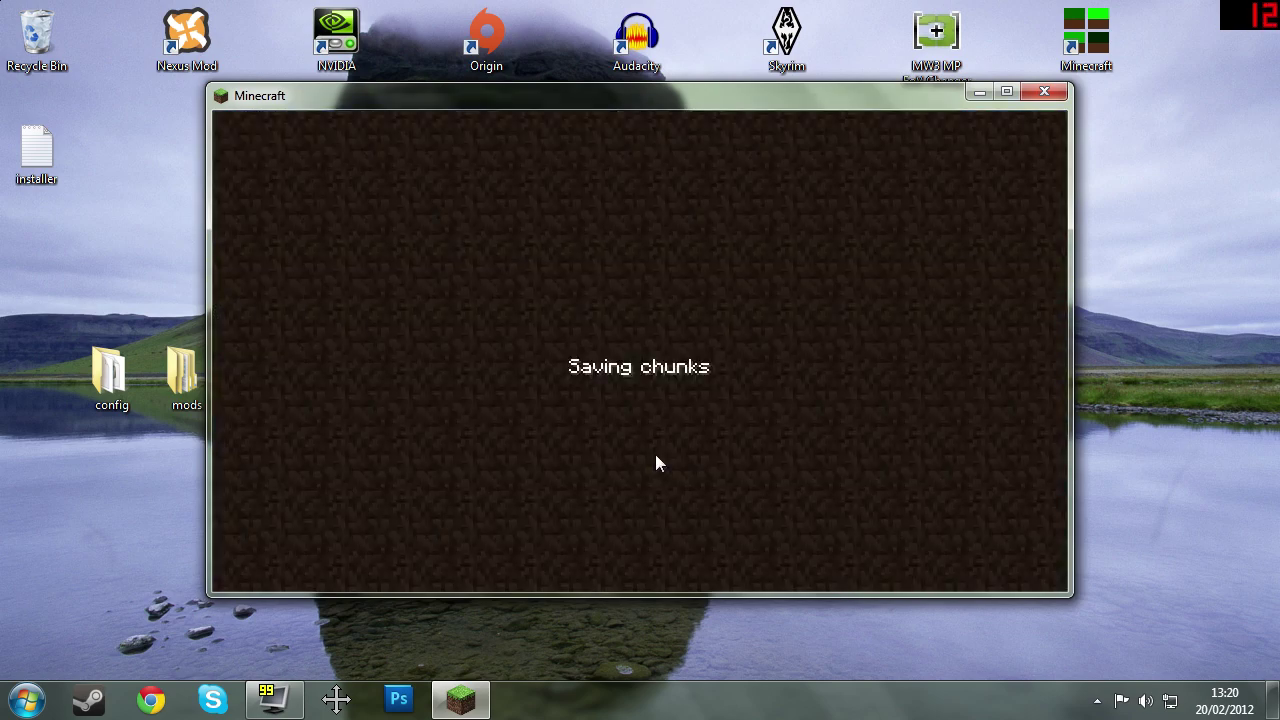
click(643, 438)
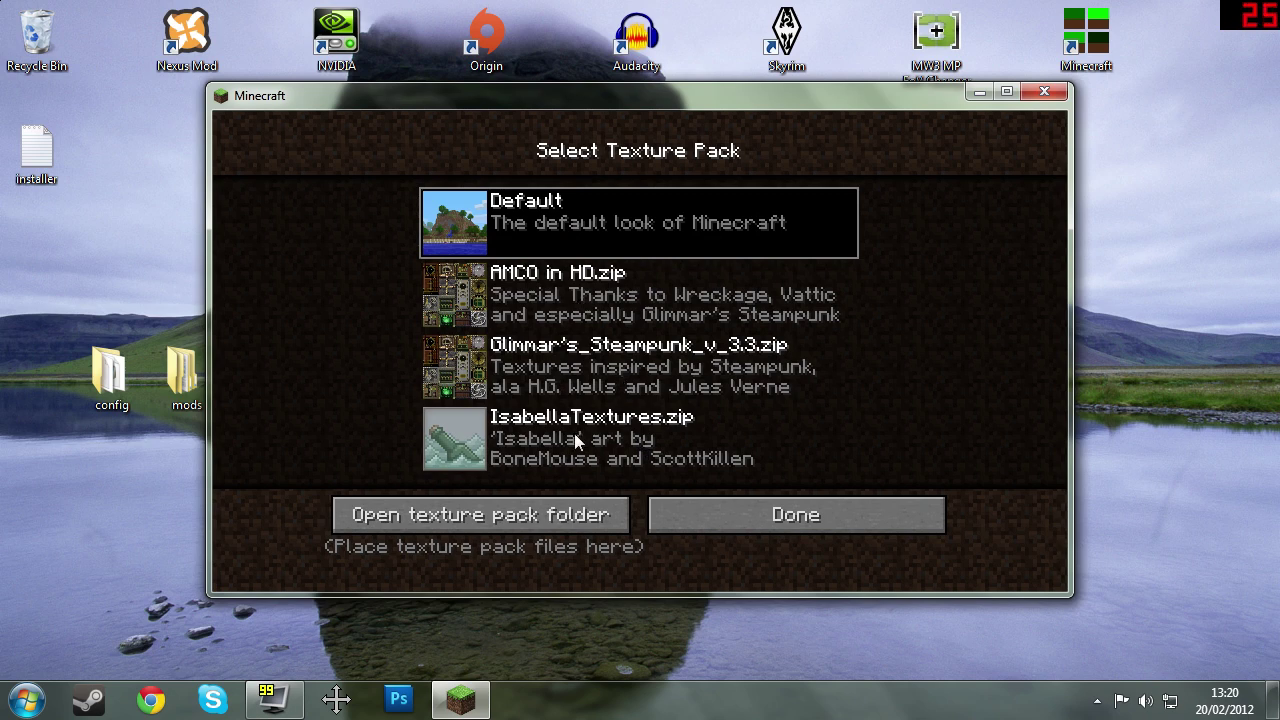
click(775, 515)
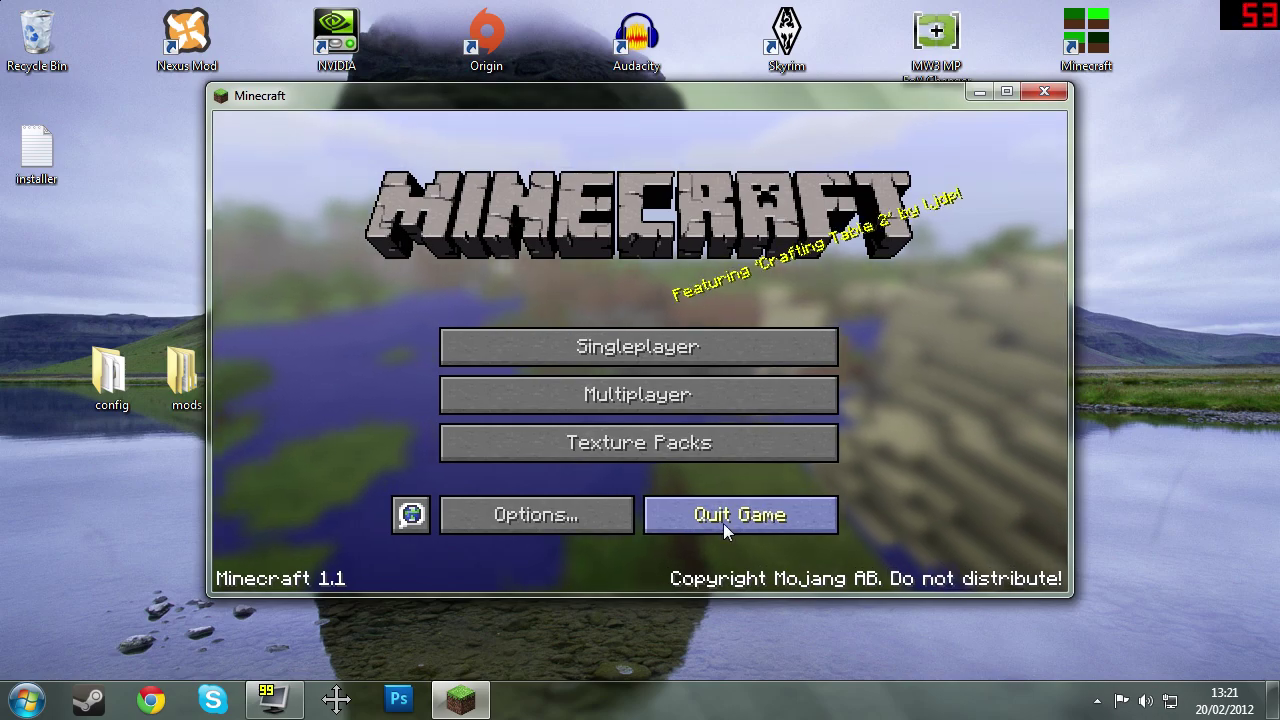